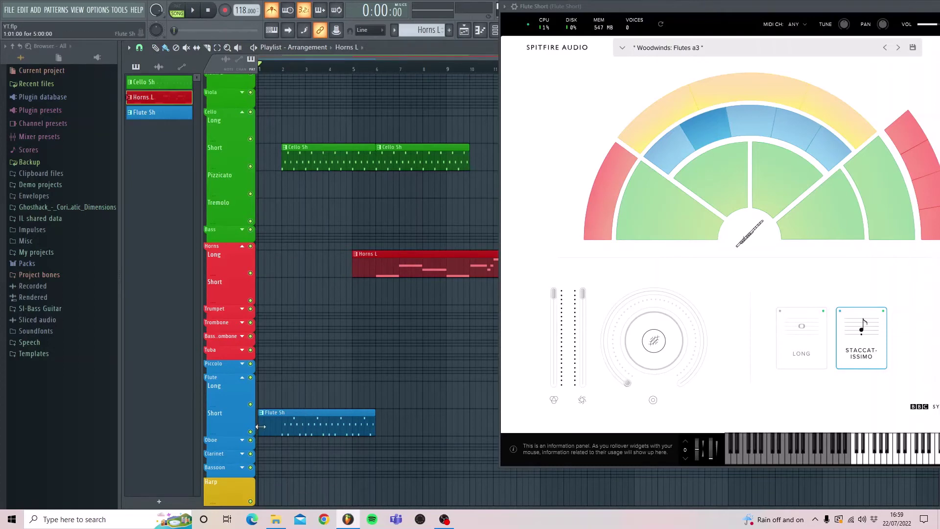
Move the Flute Sh clip to start at bar 2 and place a second copy at bar 6.
drag(259, 422, 282, 423)
click(339, 427)
click(381, 425)
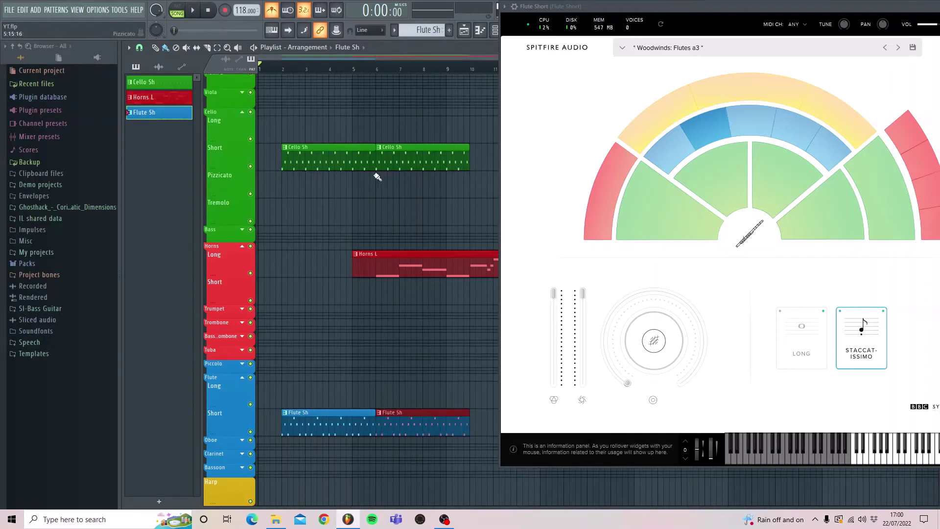
Add a third Cello Sh clip and a third Flute Sh clip starting at bar 10.
click(435, 149)
click(475, 149)
click(468, 422)
click(475, 421)
Look over the orchestra sections in the Flute Short instrument, including the tenor trombones and basses, and close its window.
drag(650, 4, 744, 263)
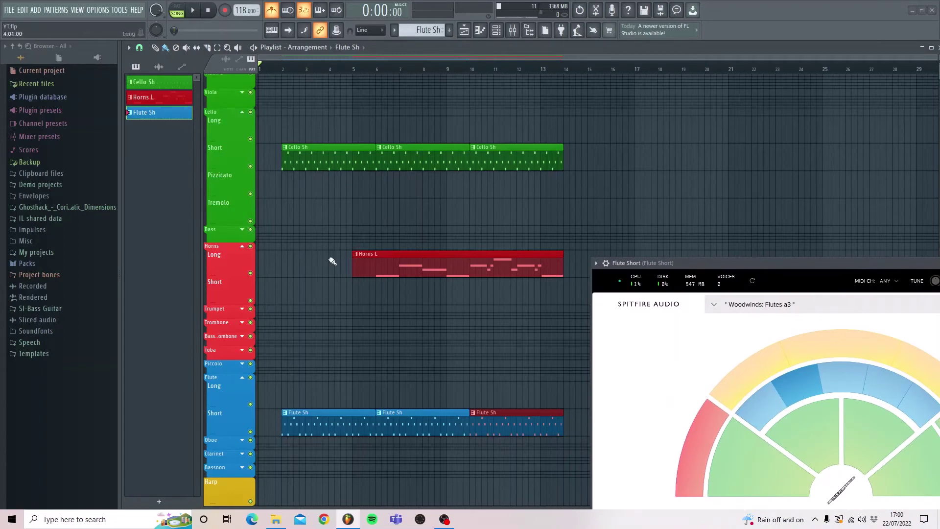
drag(637, 369, 516, 184)
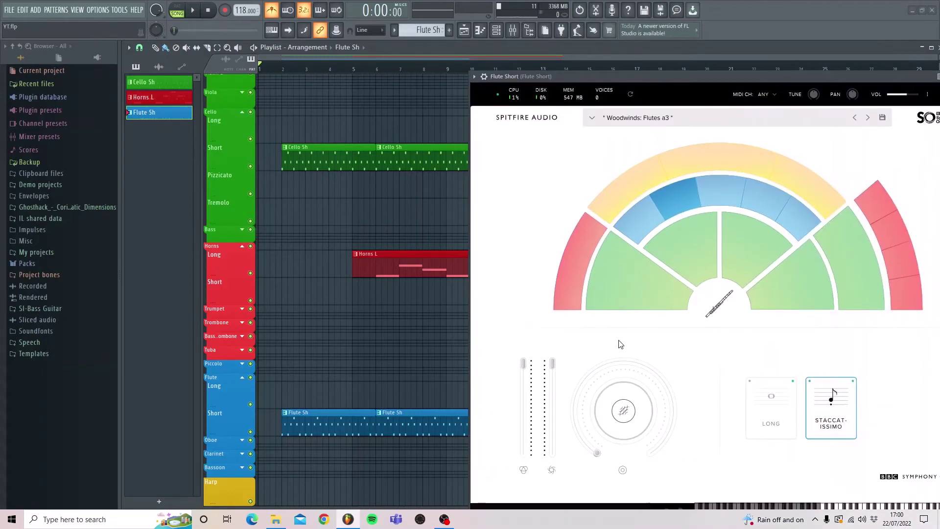
mouse_move(720, 172)
mouse_move(874, 230)
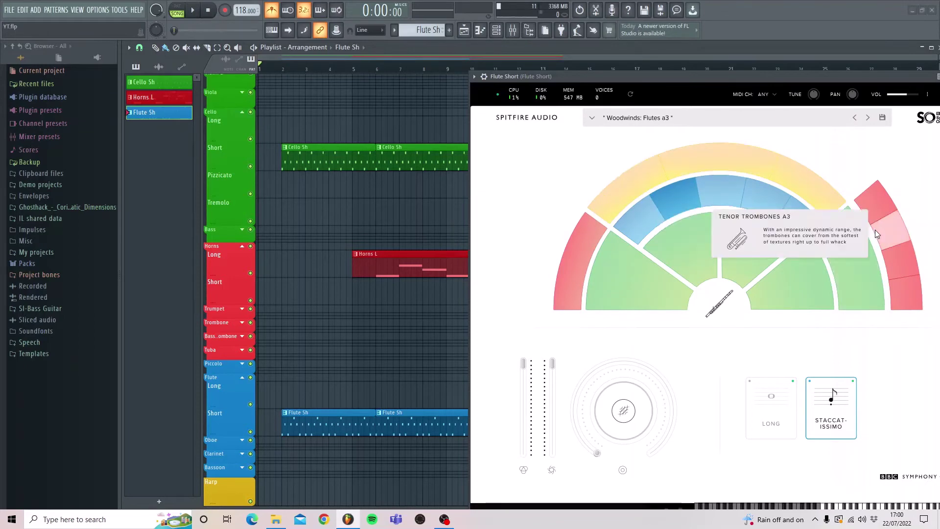
mouse_move(663, 295)
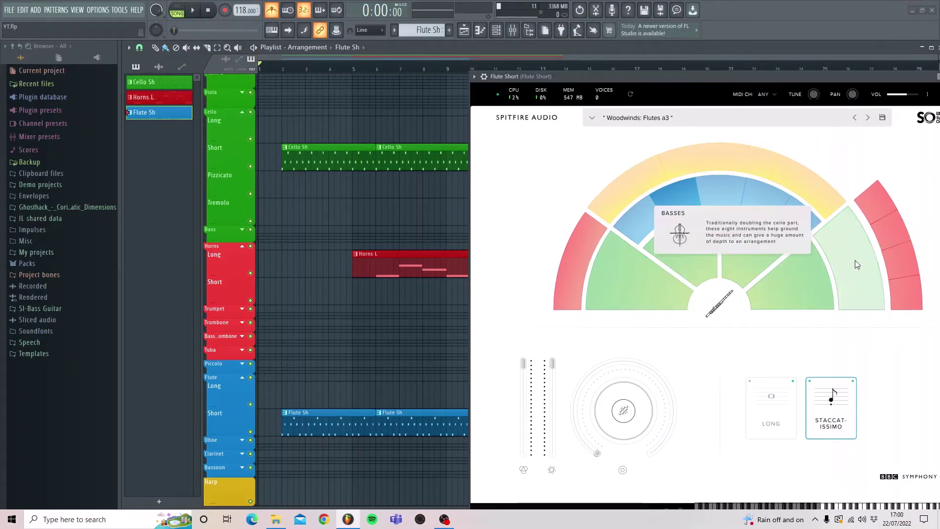
click(896, 76)
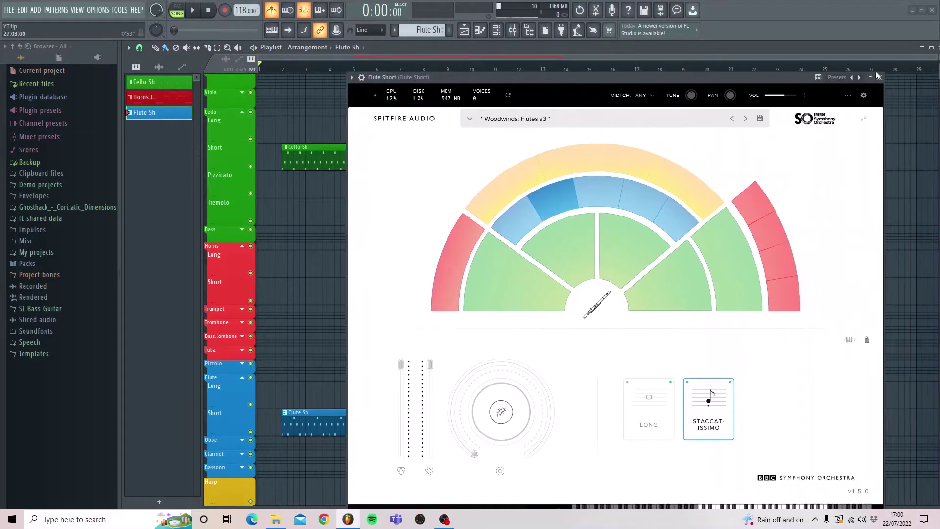
click(880, 77)
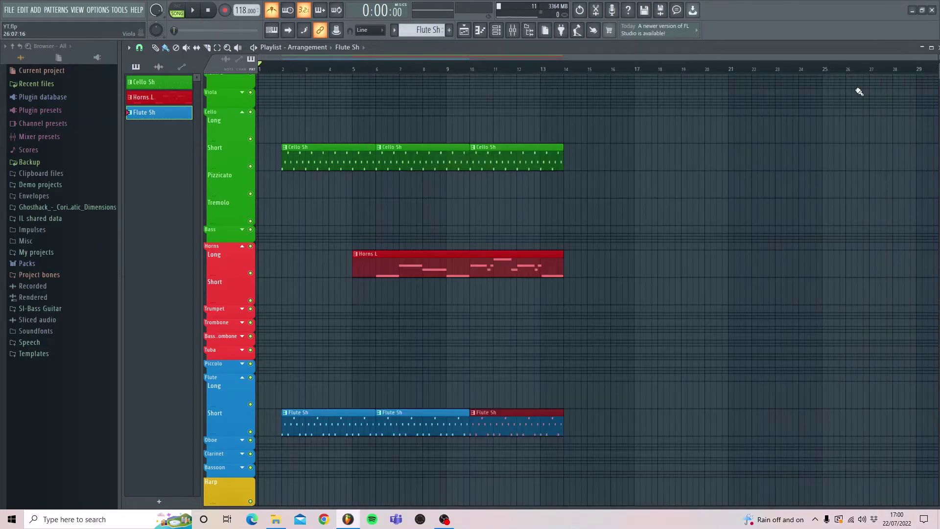
Open the Bass Long instrument from the channel rack, close the rack and move the instrument window into view.
key(F6)
scroll(658, 267, up, 5)
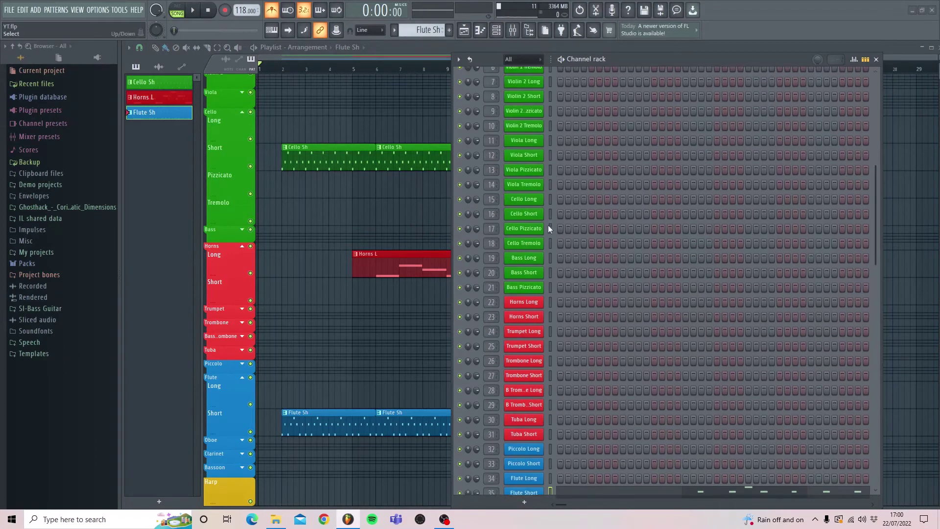
click(526, 258)
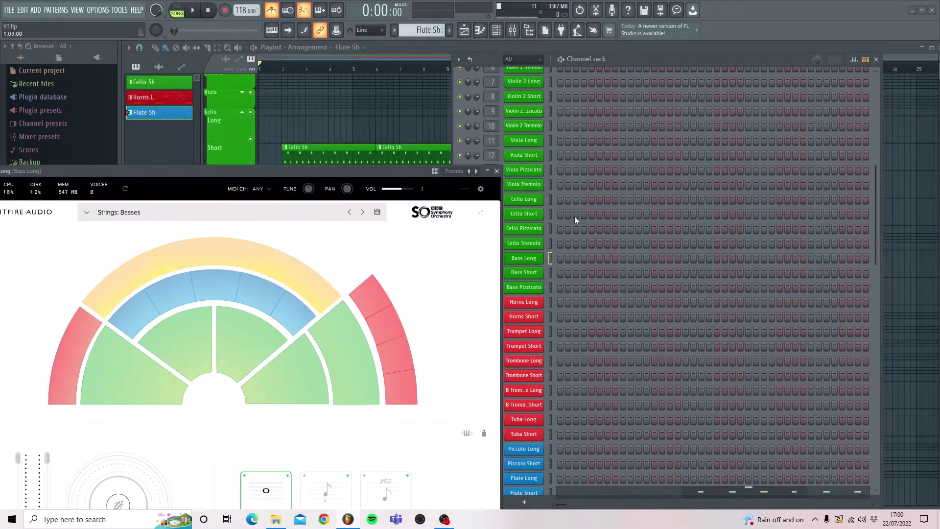
click(876, 60)
drag(356, 171, 673, 148)
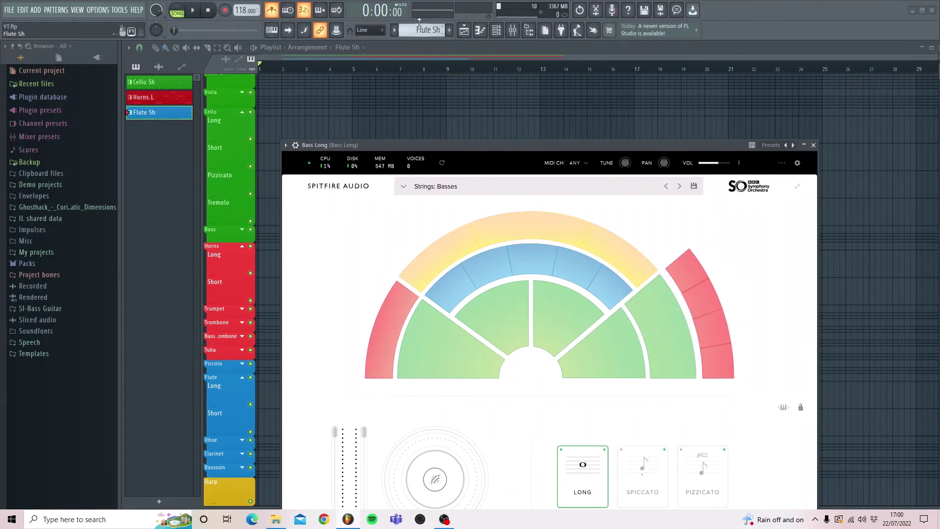
Create a new pattern named Bass L, colour it green (#1A9114) and close the Bass Long instrument window.
key(F4)
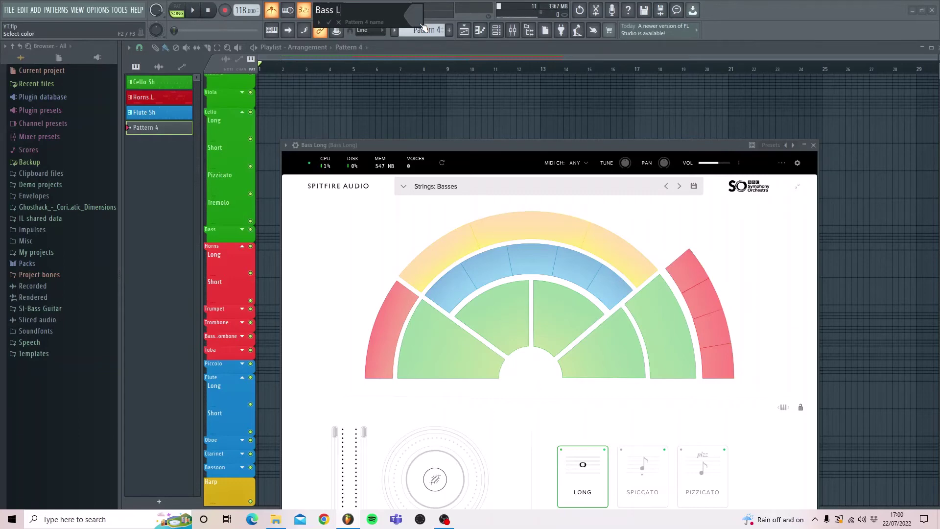
click(422, 25)
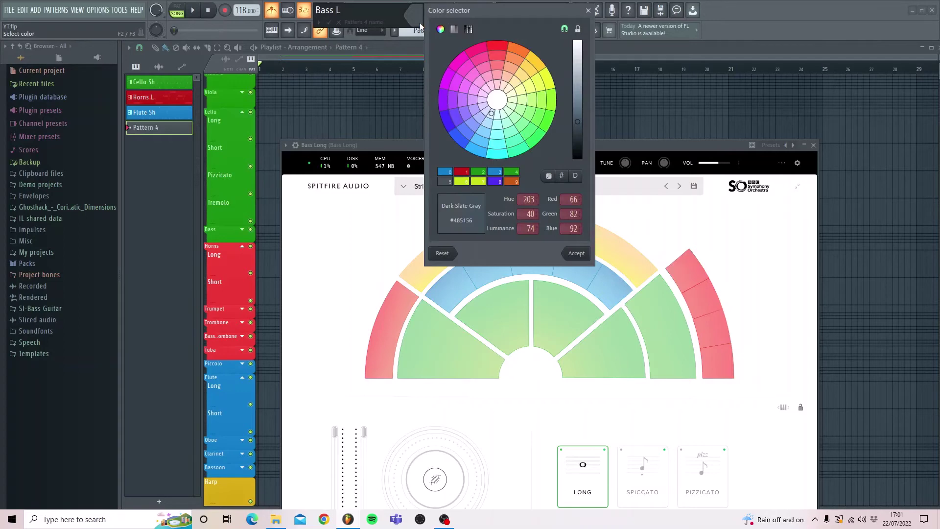
key(2)
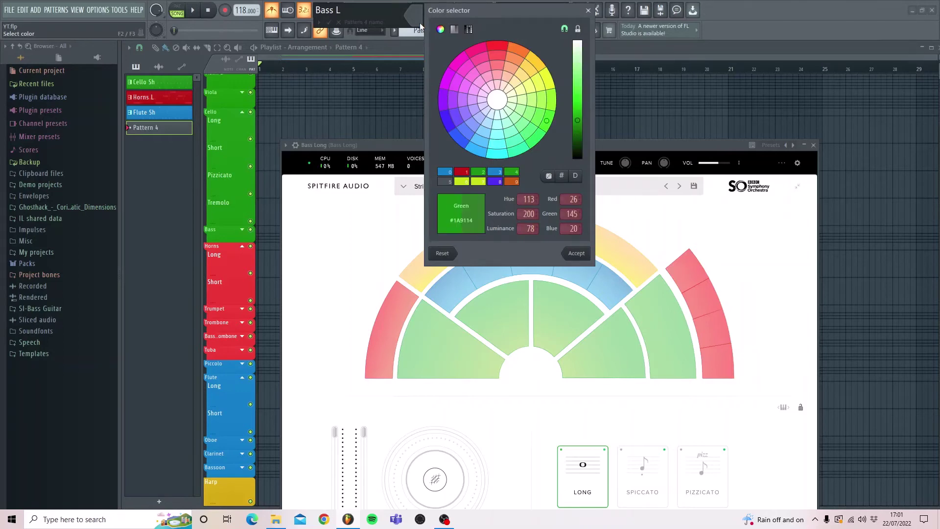
key(Return)
key(Return)
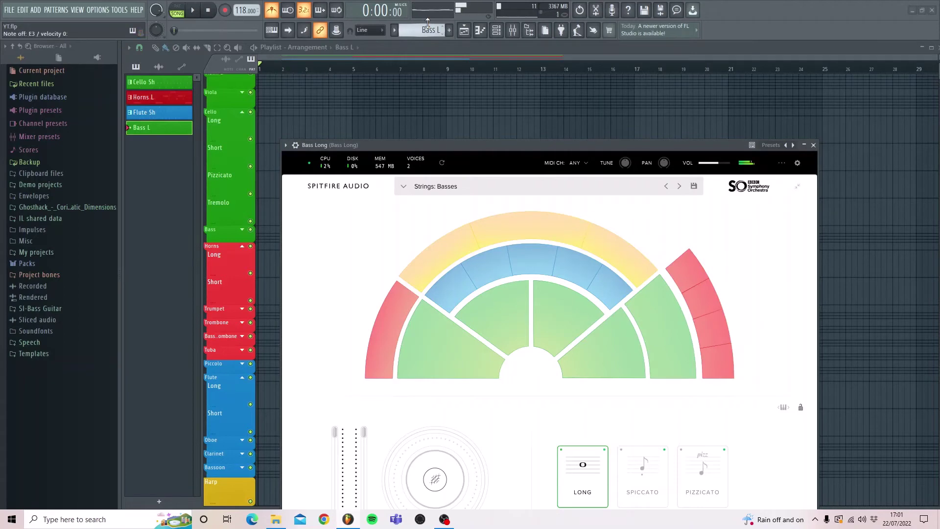
drag(571, 142, 704, 42)
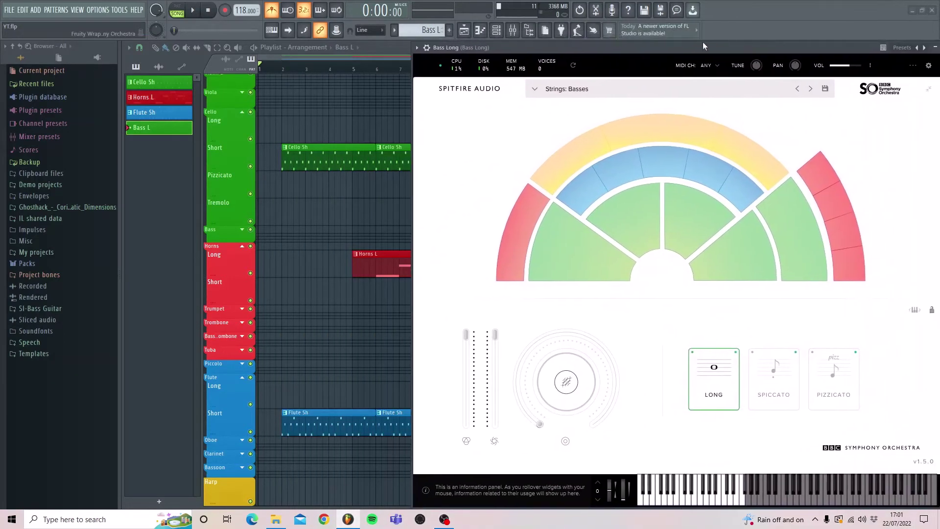
click(887, 48)
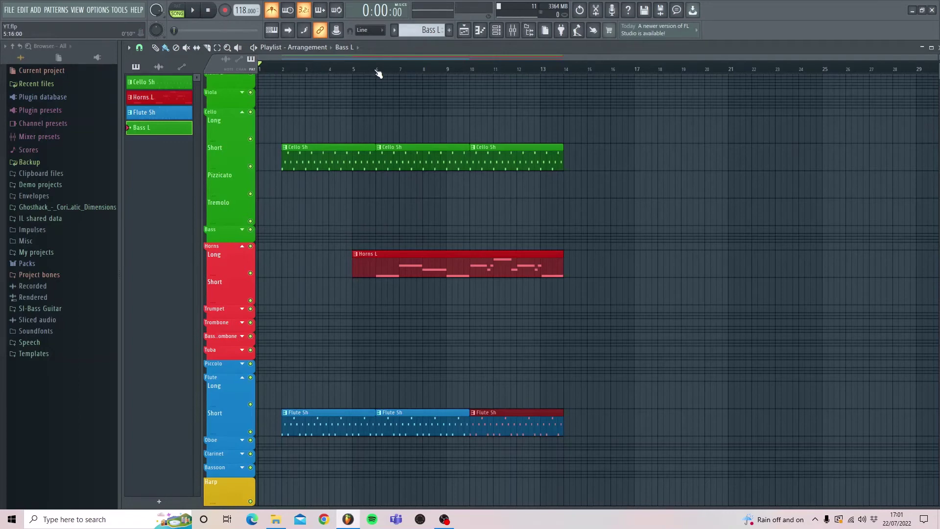
Play back the arrangement to hear the cello, horns and flute parts together.
click(471, 67)
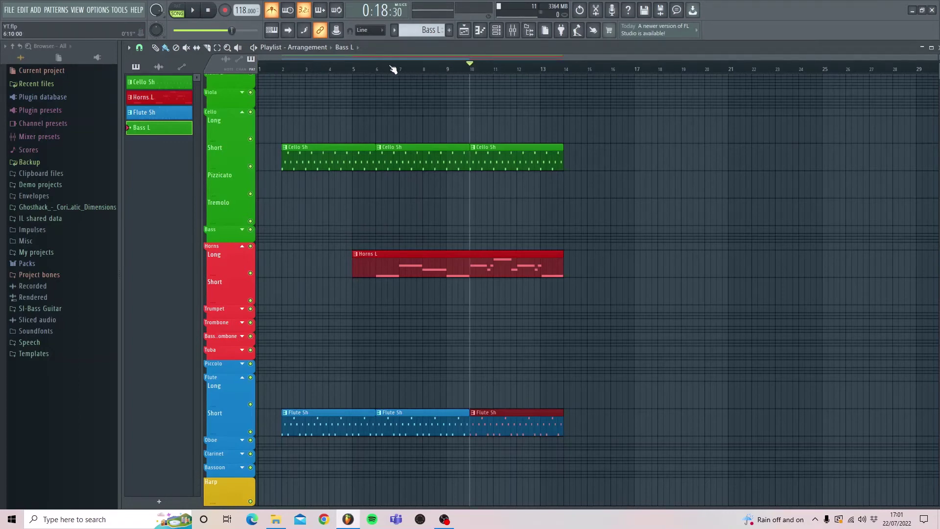
key(space)
click(376, 68)
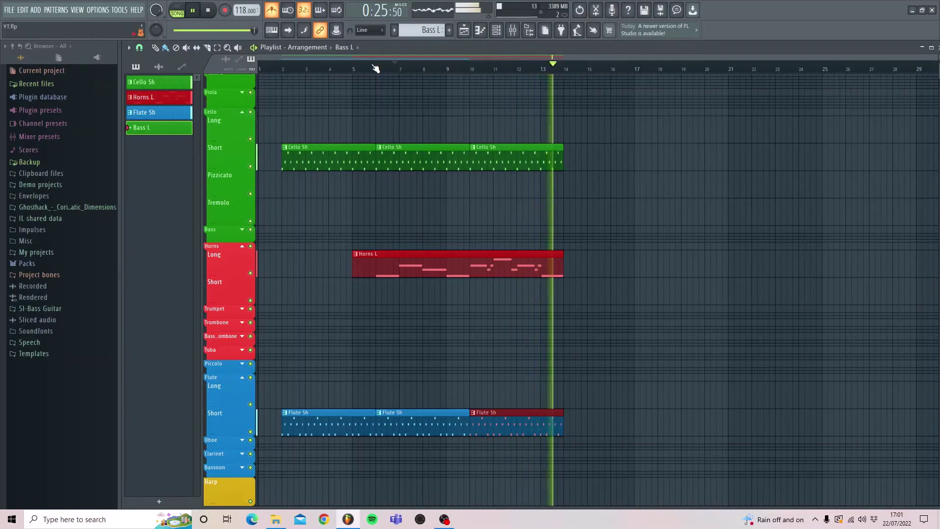
key(space)
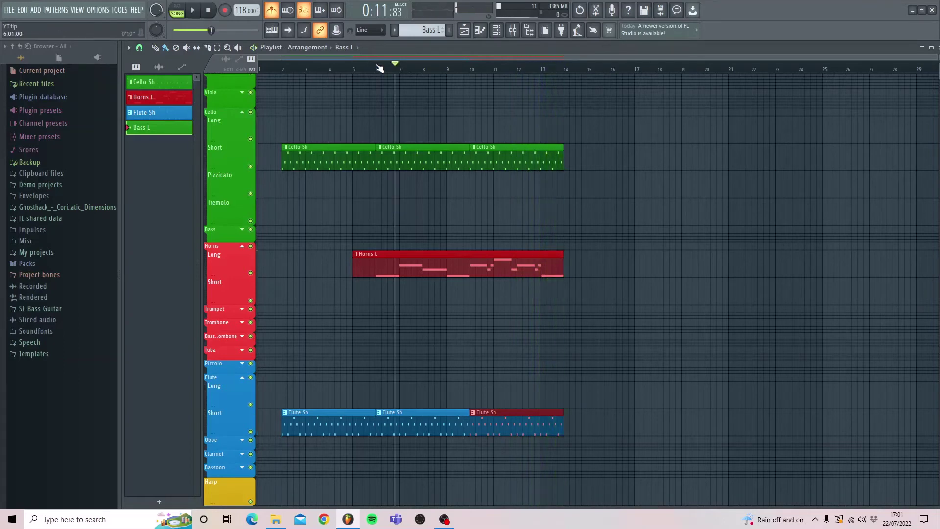
Reopen the Bass Long instrument and move its window clear of the playlist's track headers.
key(F6)
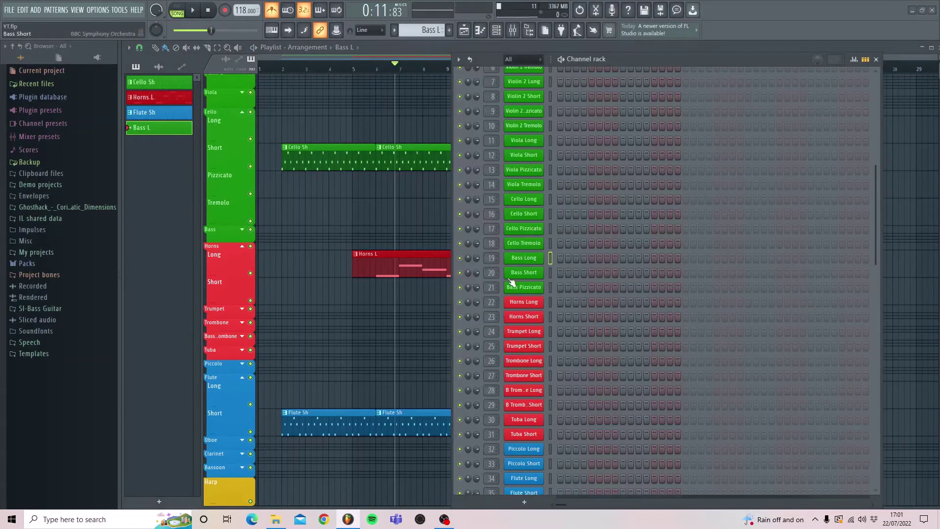
click(523, 258)
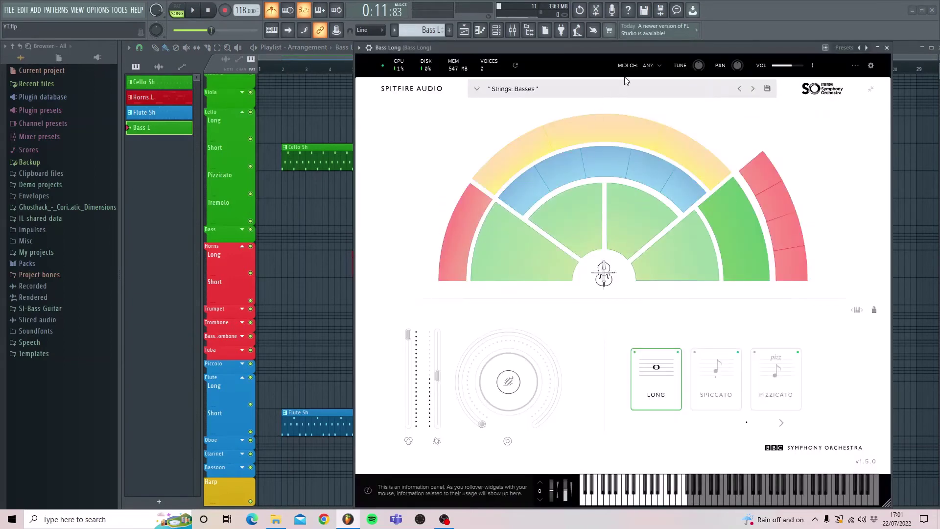
drag(639, 49, 741, 4)
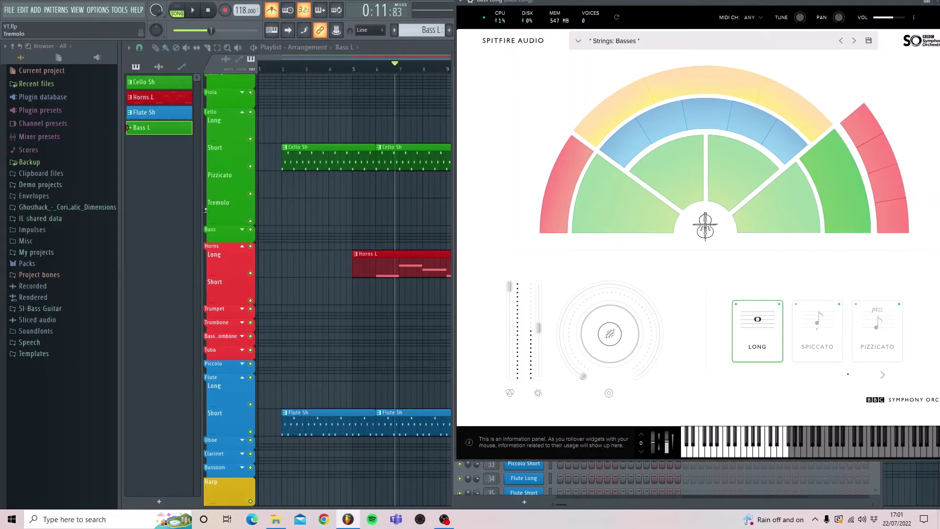
Expand the Bass tracks, place the Bass L pattern at bar 1 on the Long track and record E3, G3, B3, E3 from bar 10.
click(242, 230)
drag(145, 134, 260, 244)
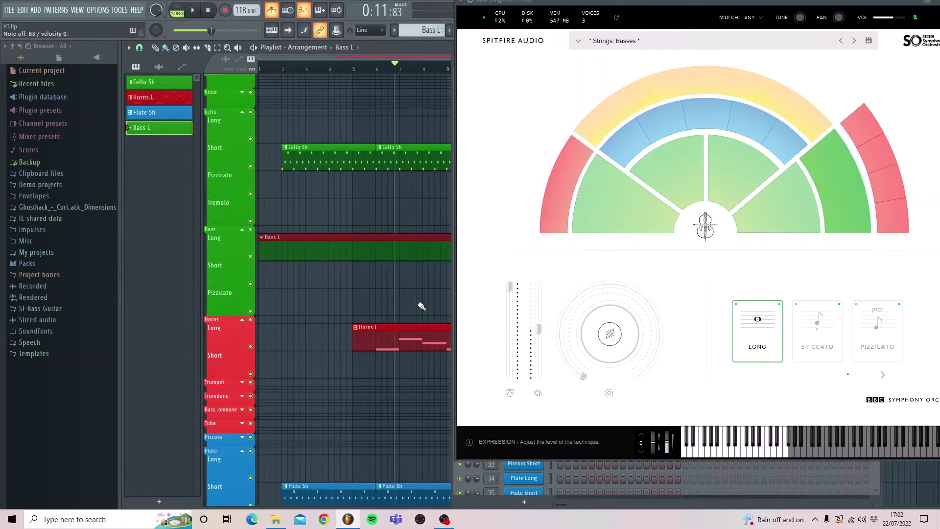
key(space)
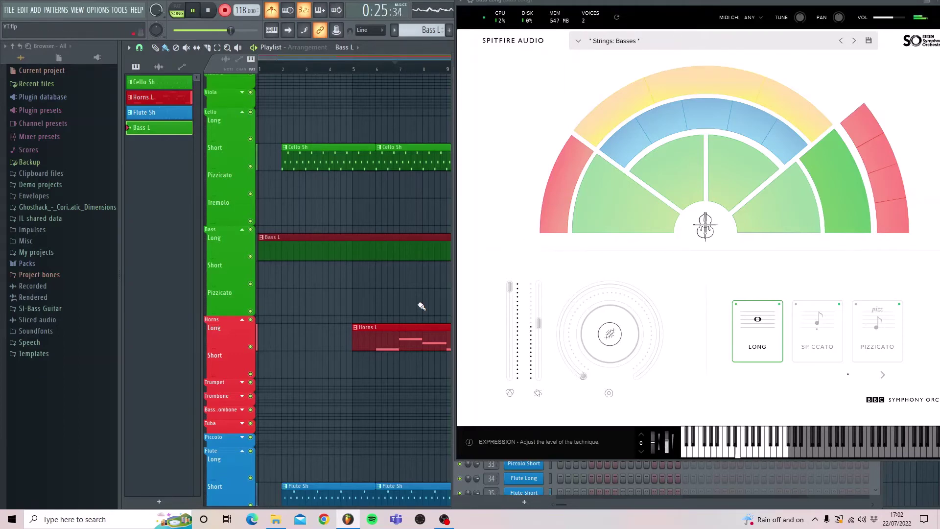
key(space)
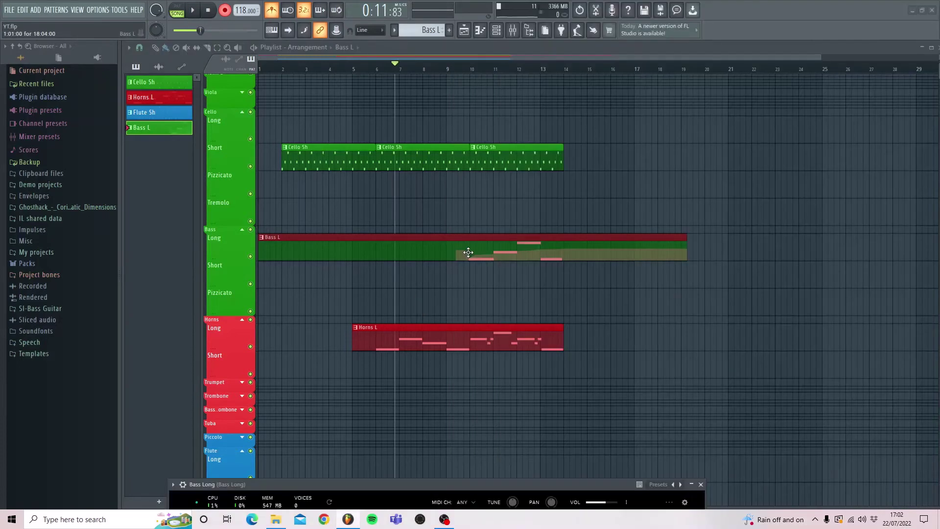
Open the Bass L clip in the piano roll and quick-quantize the start times of its notes.
double_click(538, 255)
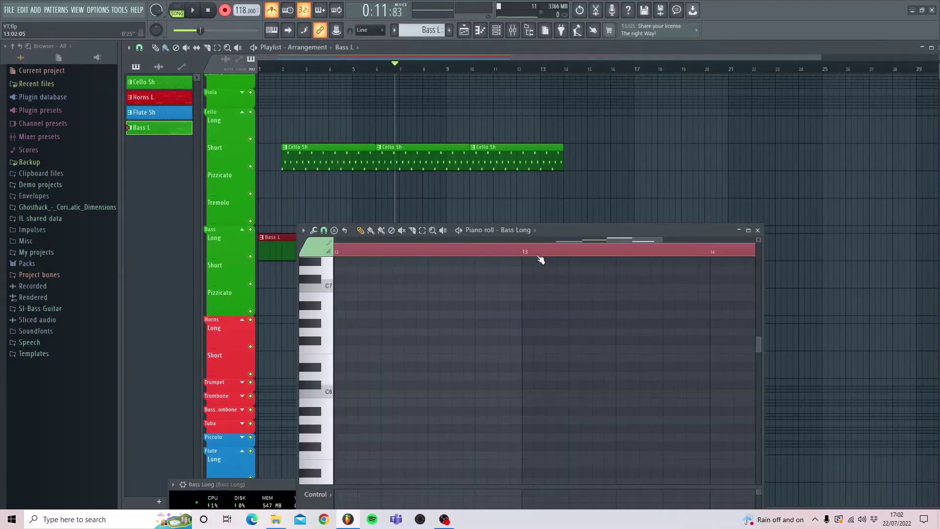
drag(609, 241, 557, 279)
scroll(551, 313, down, 5)
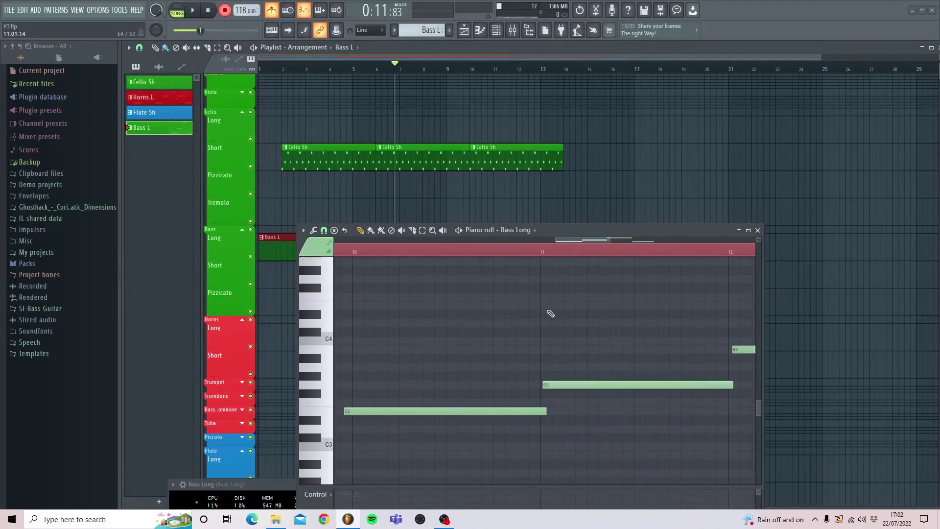
scroll(548, 312, down, 2)
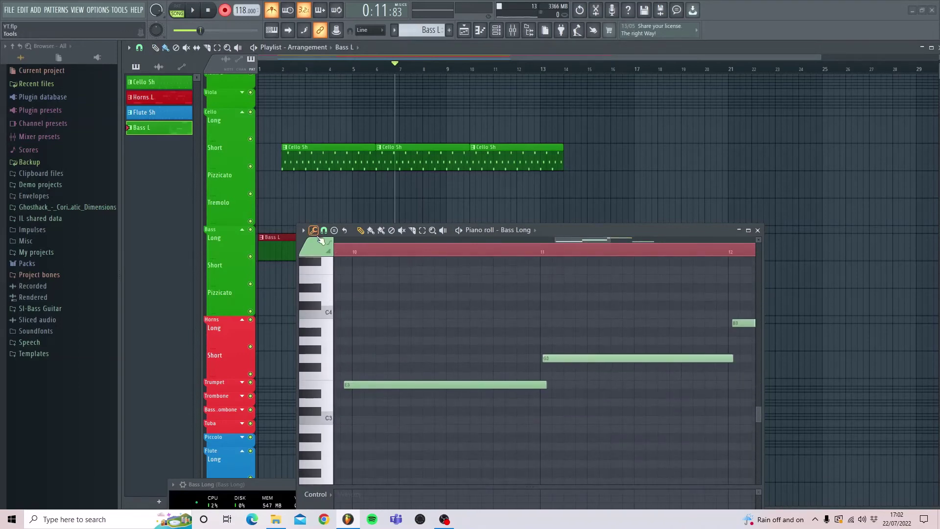
click(324, 231)
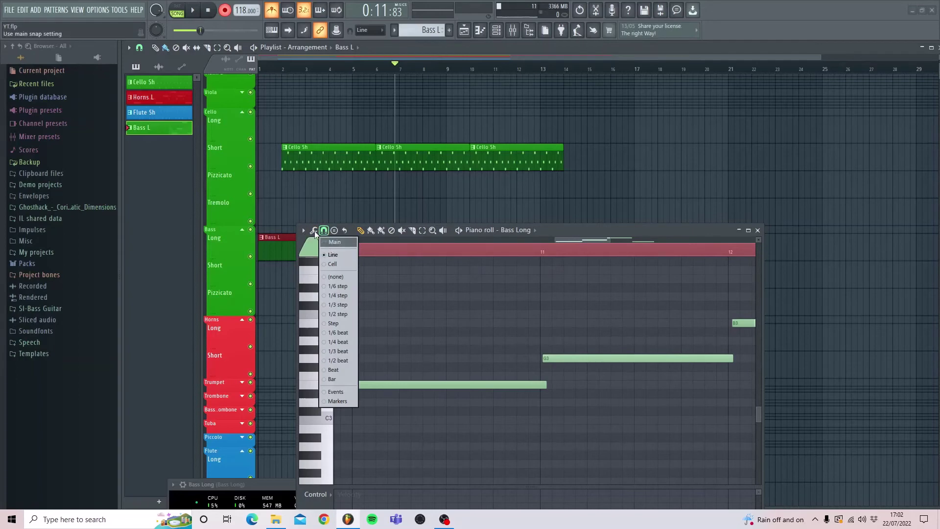
click(314, 231)
click(327, 288)
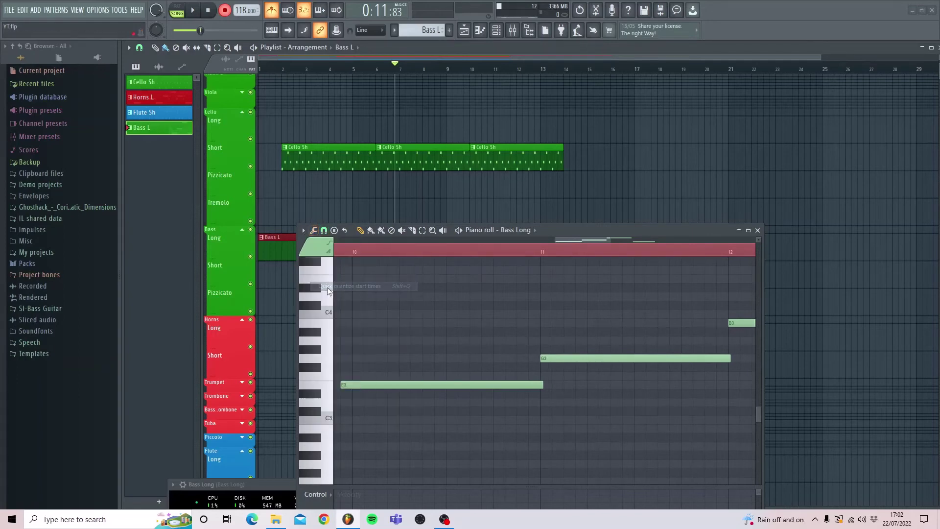
Align the first E3 note's start with bar 10 and trim the ends of the first and last E3 notes.
drag(572, 241, 622, 236)
drag(575, 387, 564, 387)
drag(649, 248, 489, 238)
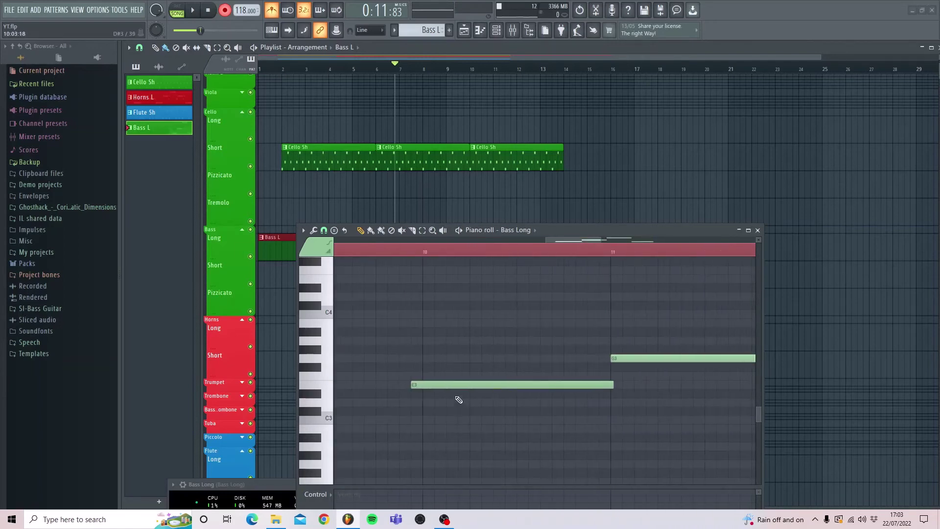
drag(456, 385, 467, 385)
drag(609, 384, 603, 384)
drag(557, 240, 563, 240)
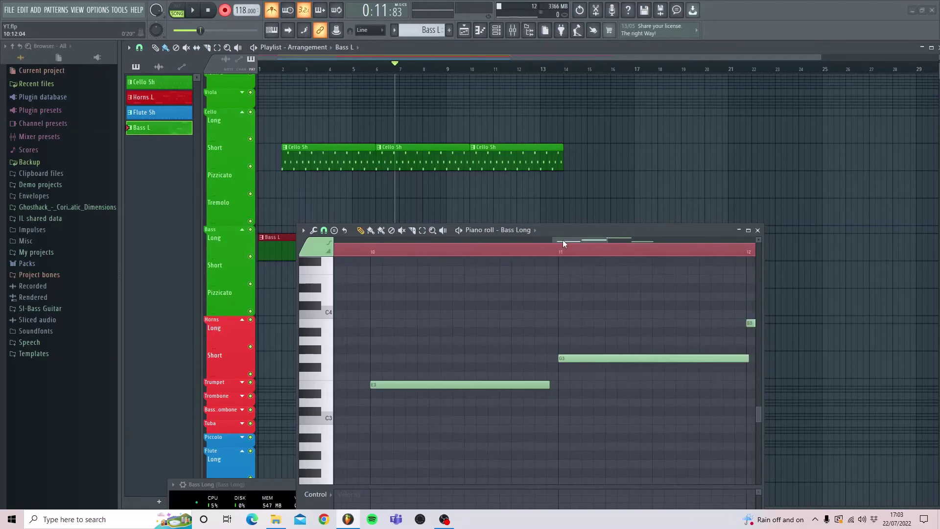
Select all the bass notes and duplicate the phrase so that the copy starts at bar 13.
key(ctrl+a)
drag(595, 242, 663, 237)
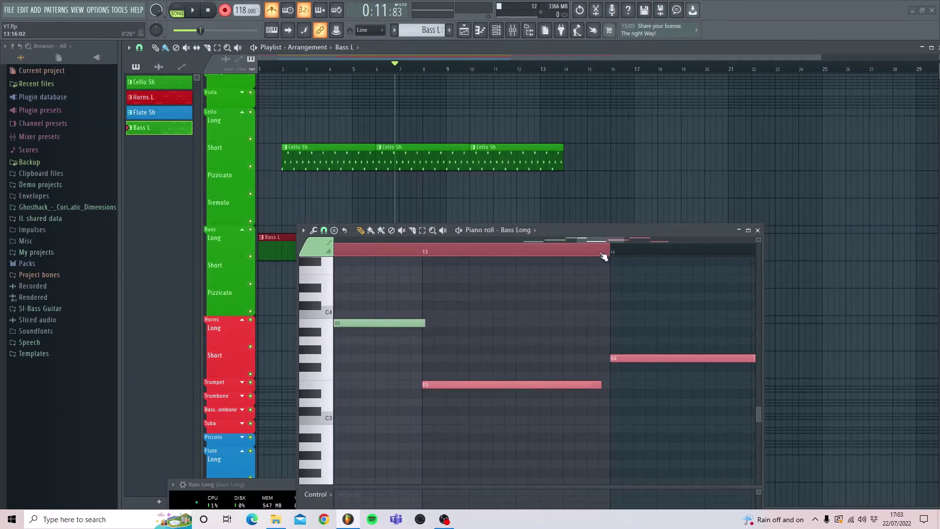
mouse_move(589, 239)
mouse_down()
mouse_move(563, 240)
mouse_move(592, 242)
mouse_up()
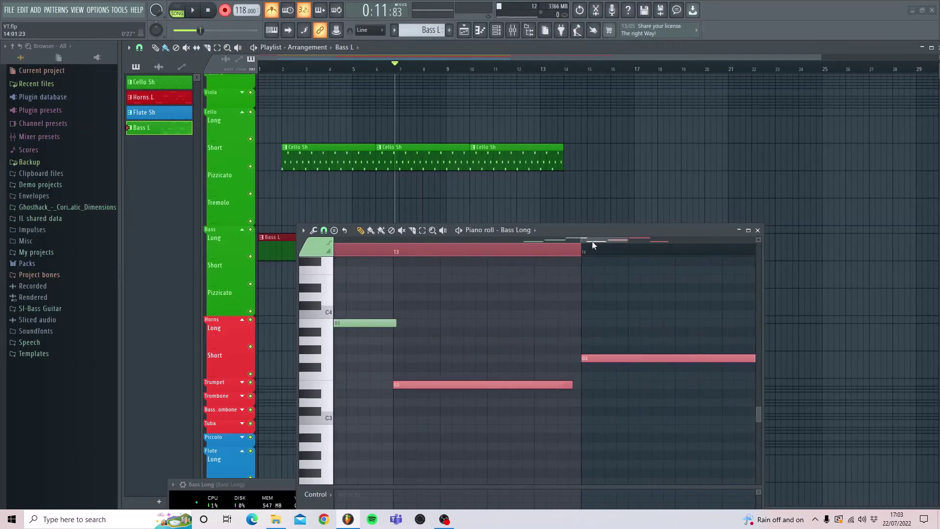
scroll(592, 241, right, 5)
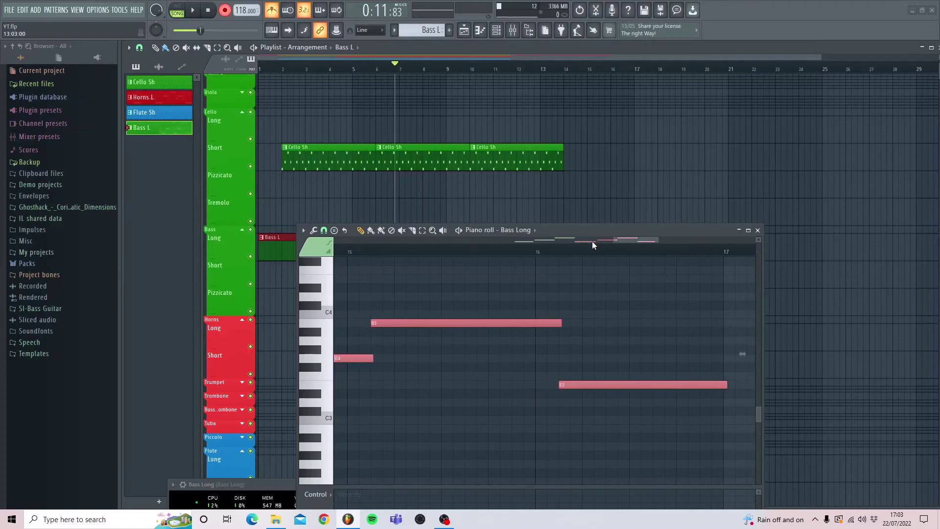
Shift the duplicated bass phrase so that its first E3 starts at bar 14, and close the piano roll.
scroll(592, 241, right, 3)
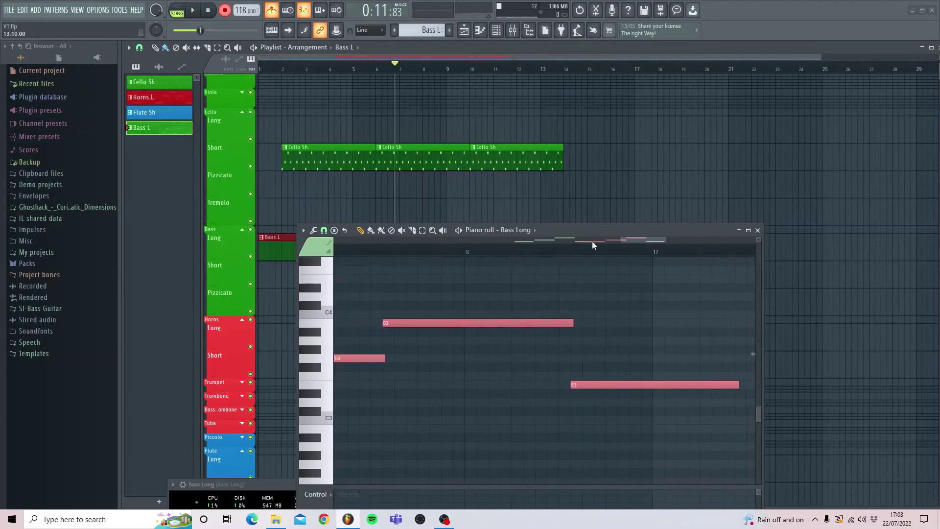
scroll(591, 241, right, 2)
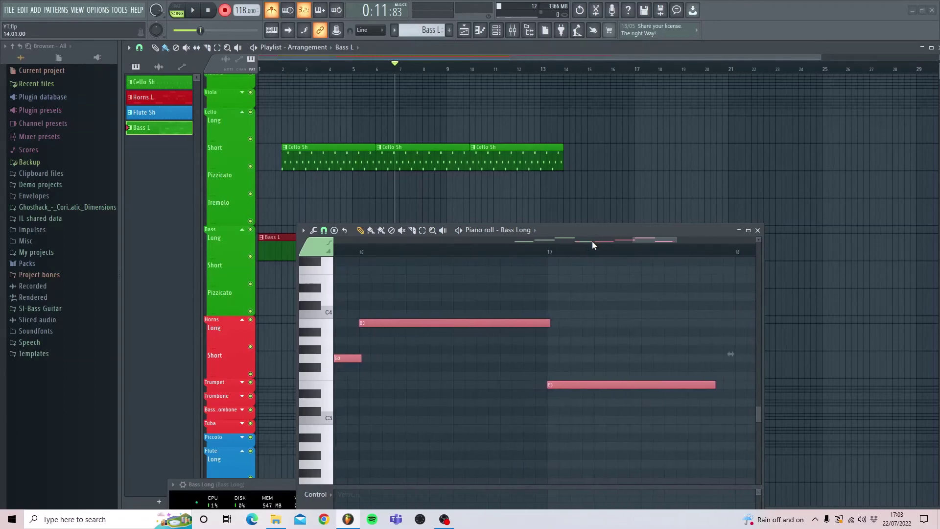
scroll(592, 241, right, 2)
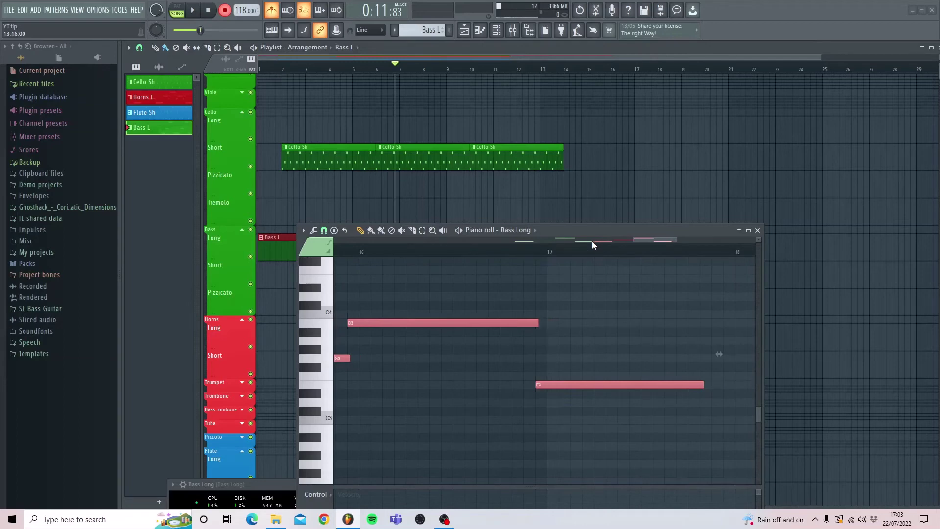
drag(612, 256, 451, 250)
drag(541, 238, 599, 242)
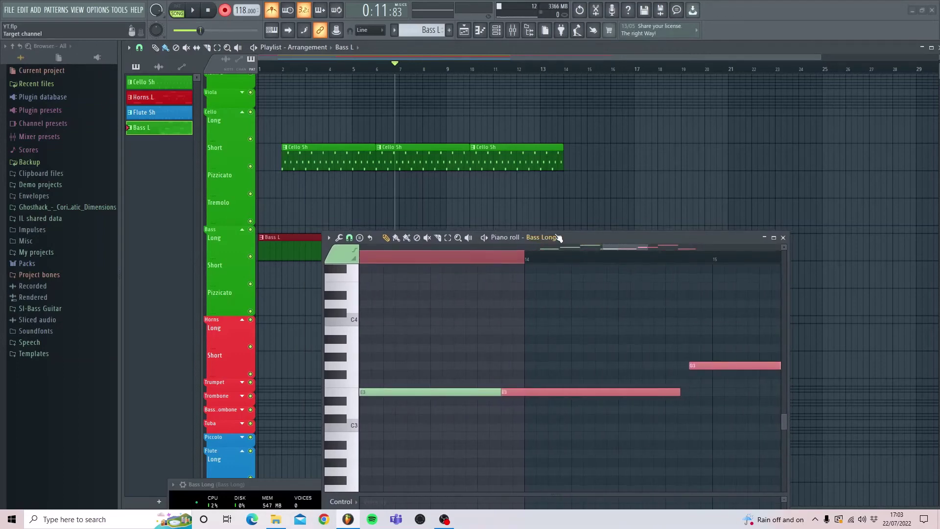
scroll(559, 238, right, 3)
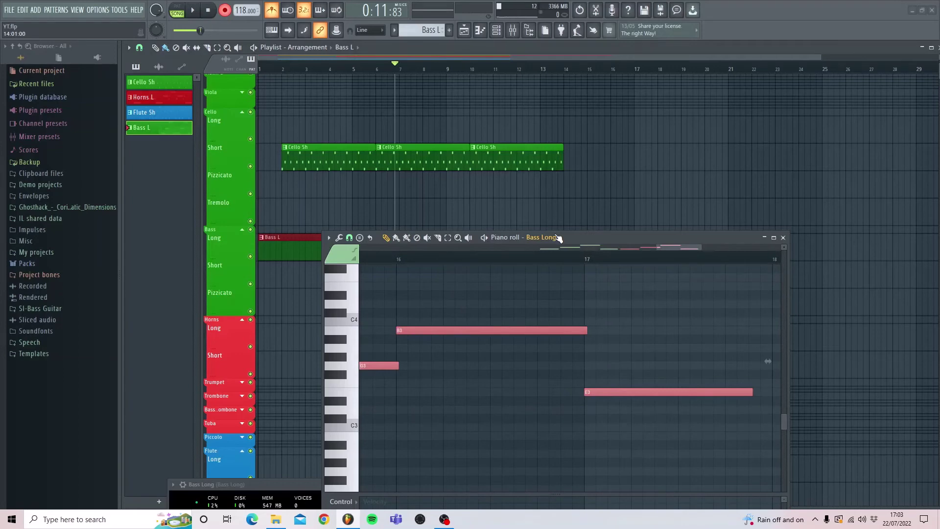
drag(676, 246, 606, 247)
click(783, 238)
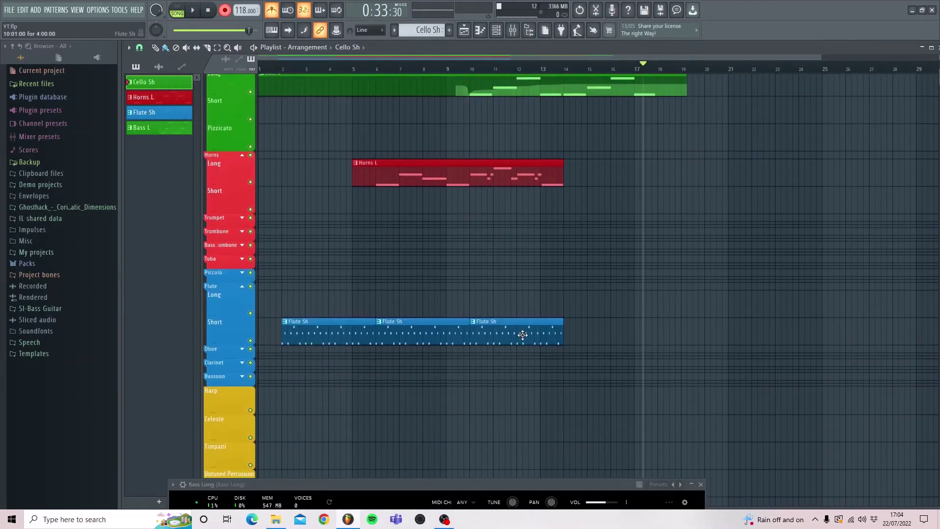
Add another Flute Sh clip at bar 14 on the Flute Short track.
click(569, 336)
click(568, 336)
Add a second Horns L clip, crop it to its opening four-bar phrase and place it at bar 14 on the Horns Long track.
scroll(605, 270, up, 3)
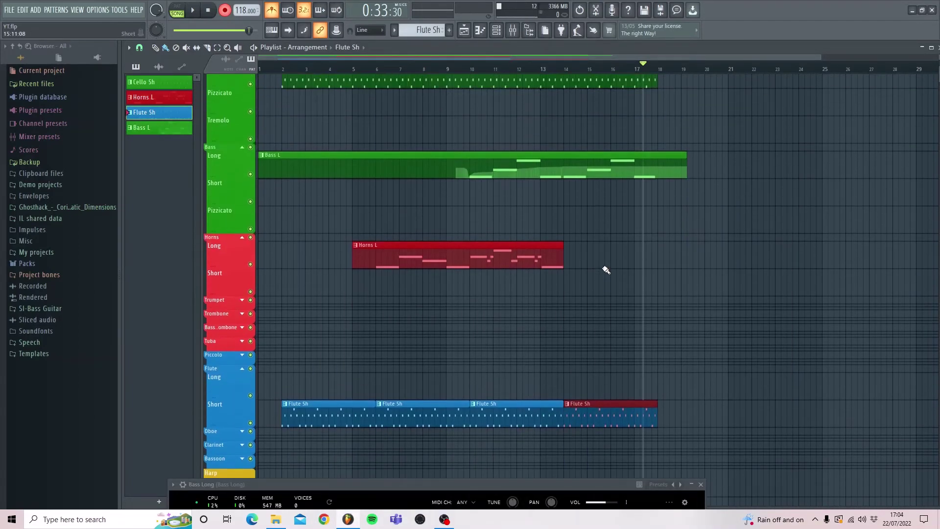
click(497, 253)
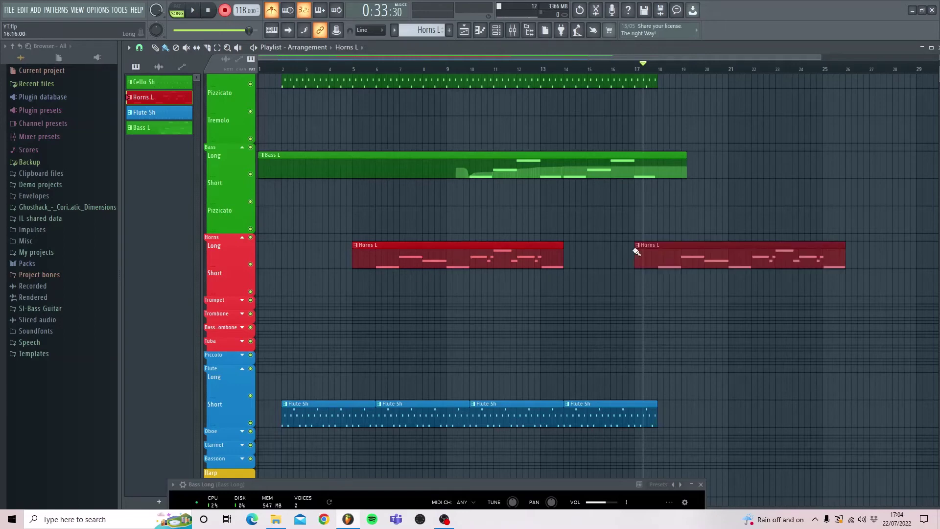
click(636, 253)
drag(635, 259, 647, 259)
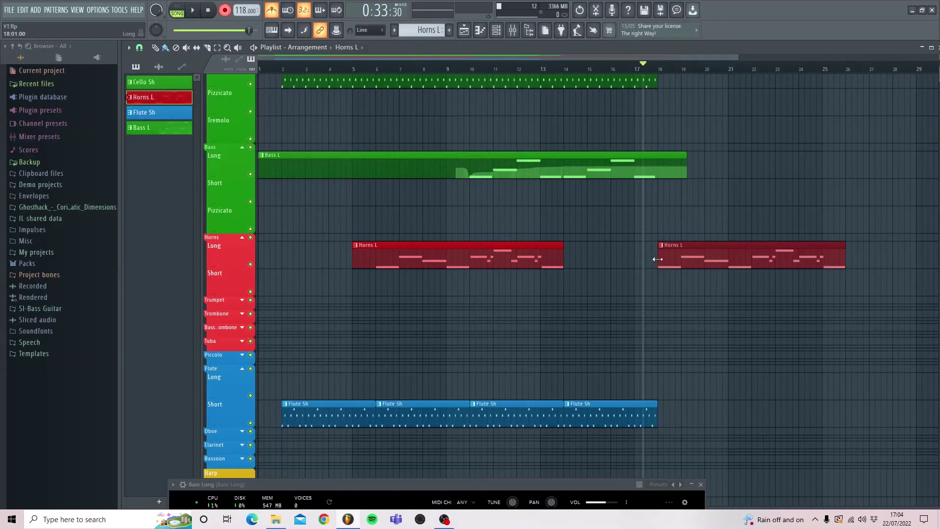
drag(839, 260, 636, 269)
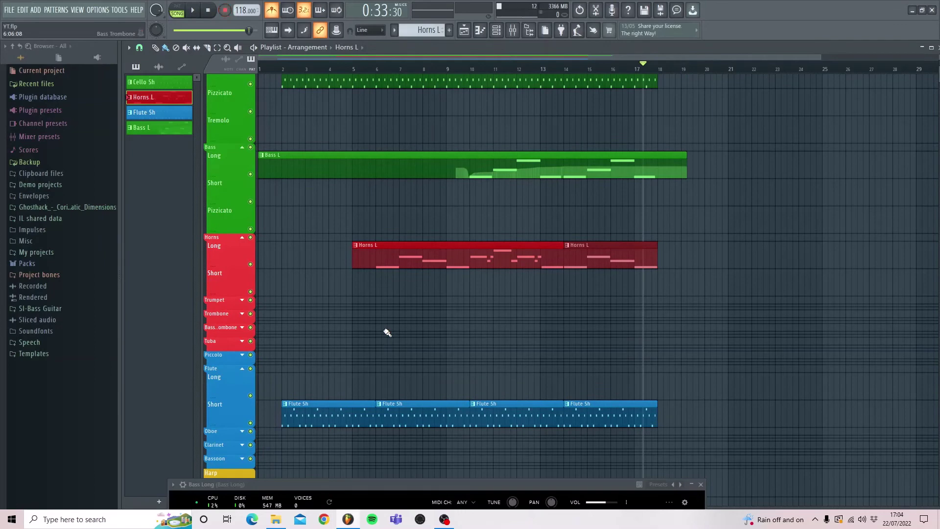
Bring up the Untuned Percussion instrument, then close its plugin window and the channel rack.
scroll(351, 358, down, 5)
double_click(343, 365)
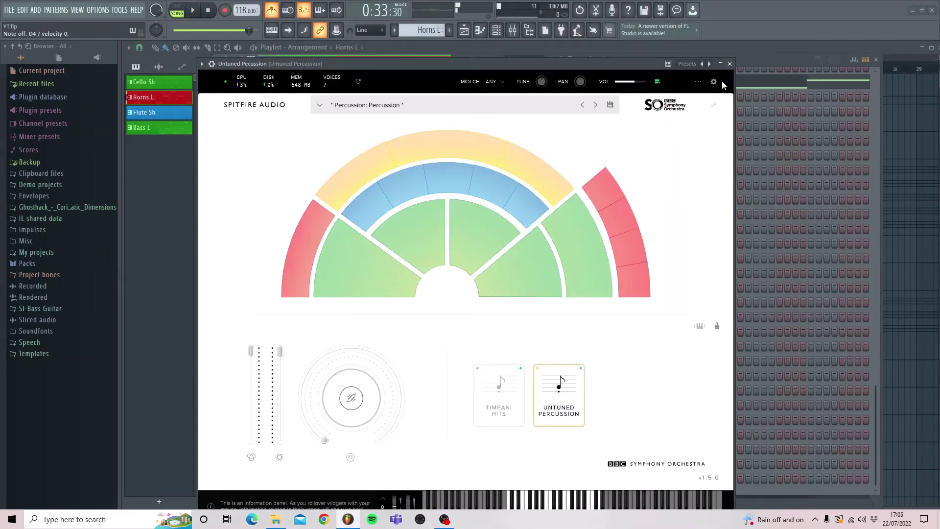
click(729, 64)
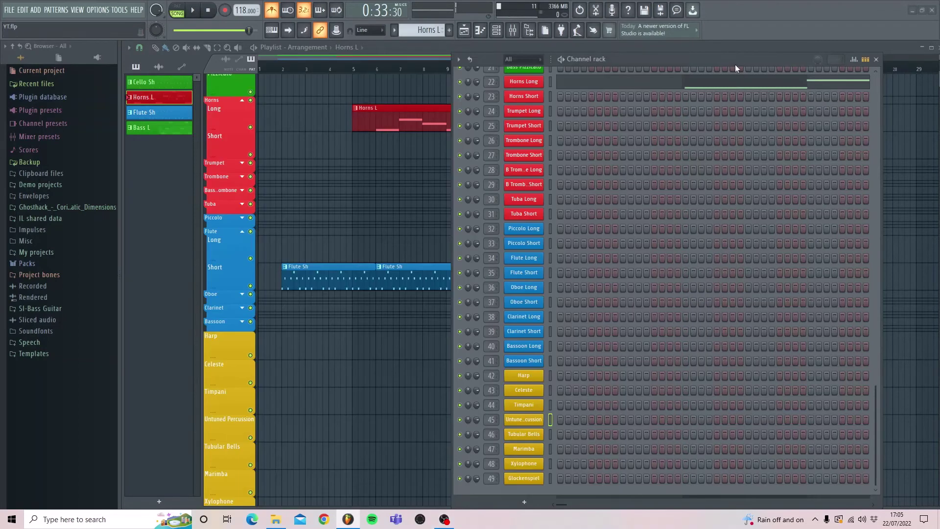
click(877, 59)
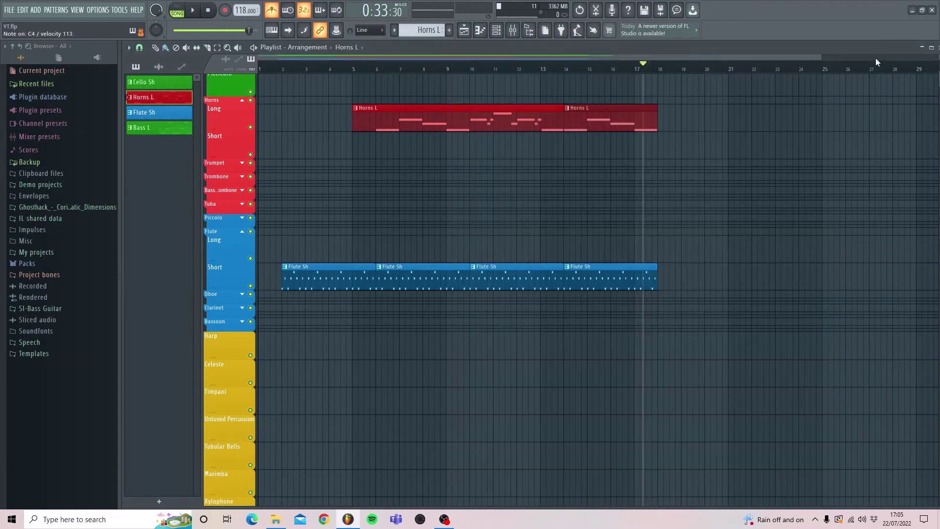
Play the arrangement from bar 1 while trying out percussion hits, and stop playback.
click(265, 67)
key(space)
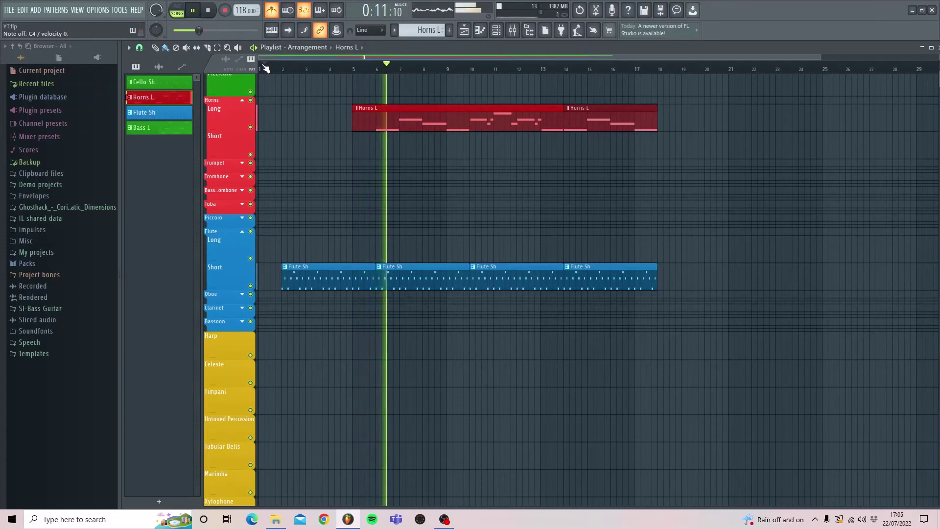
key(space)
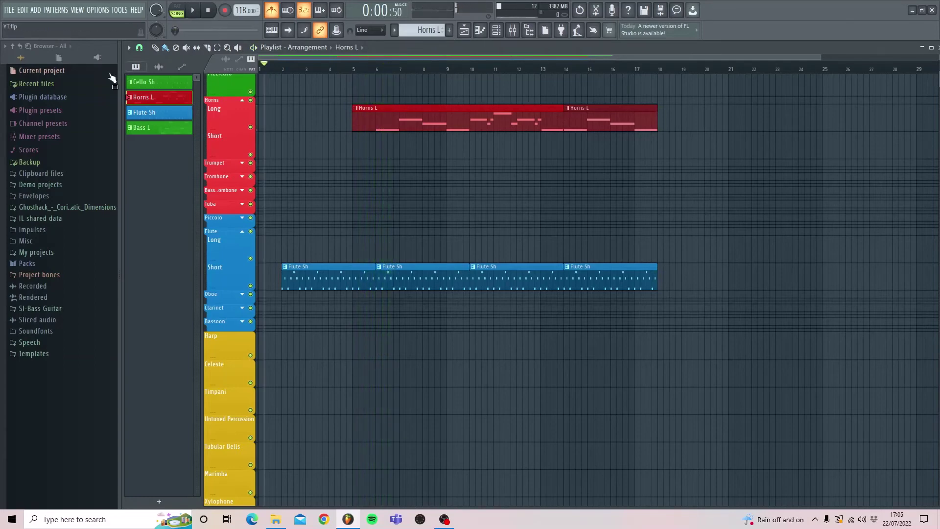
Create a yellow-green pattern named Snare and place it on the Untuned Percussion track from bar 1 to bar 18.
click(450, 31)
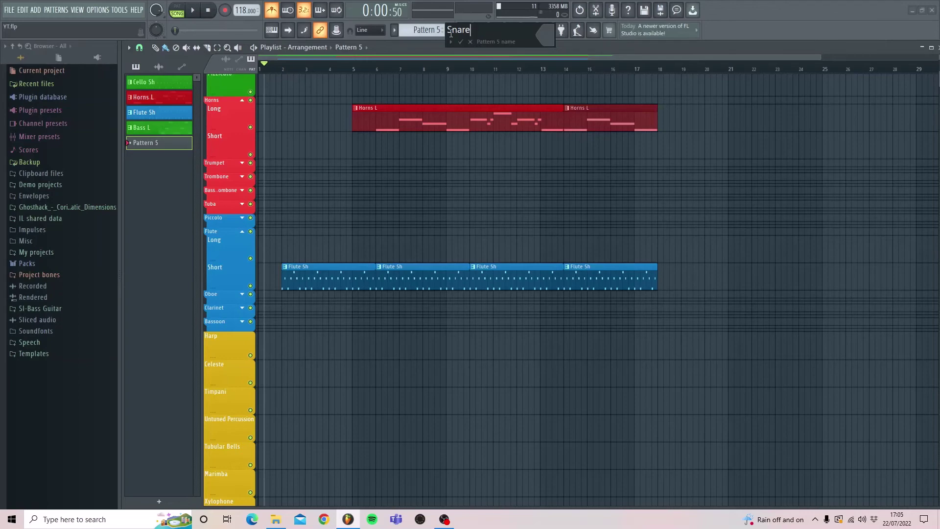
click(548, 41)
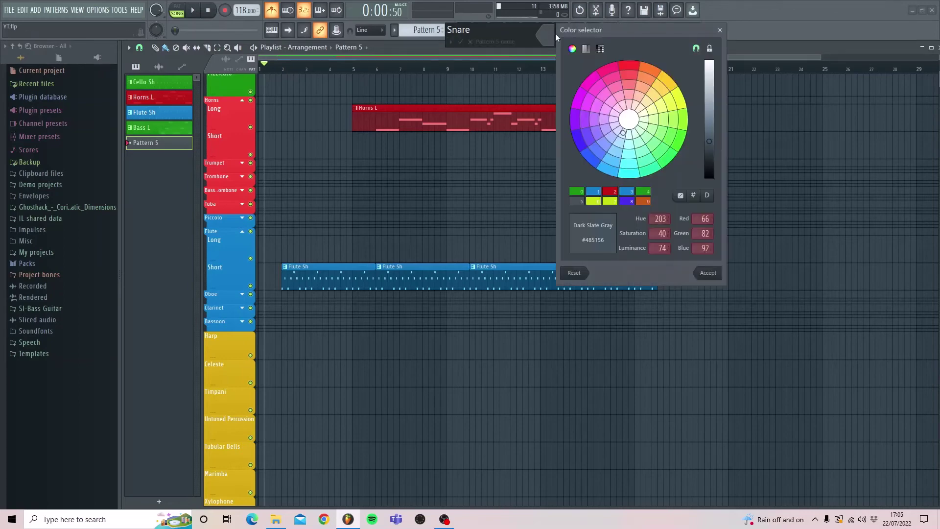
key(6)
key(Return)
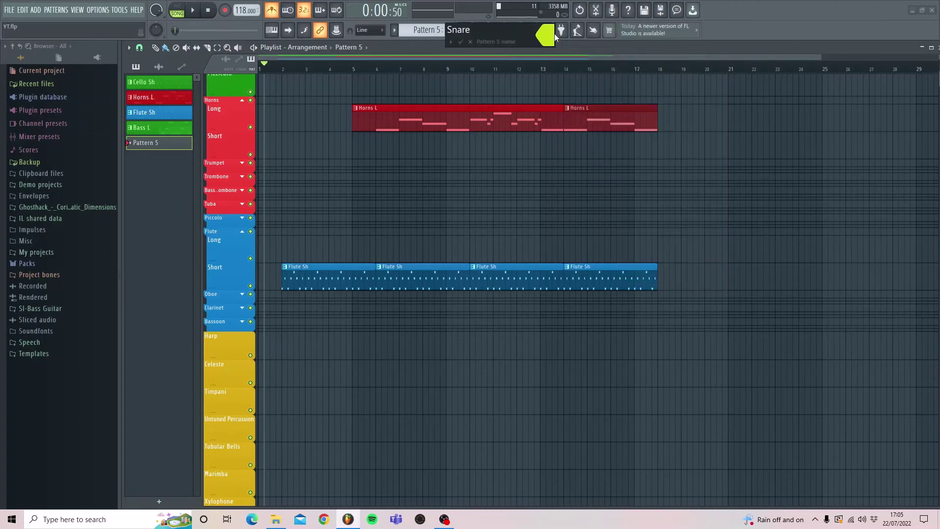
key(Return)
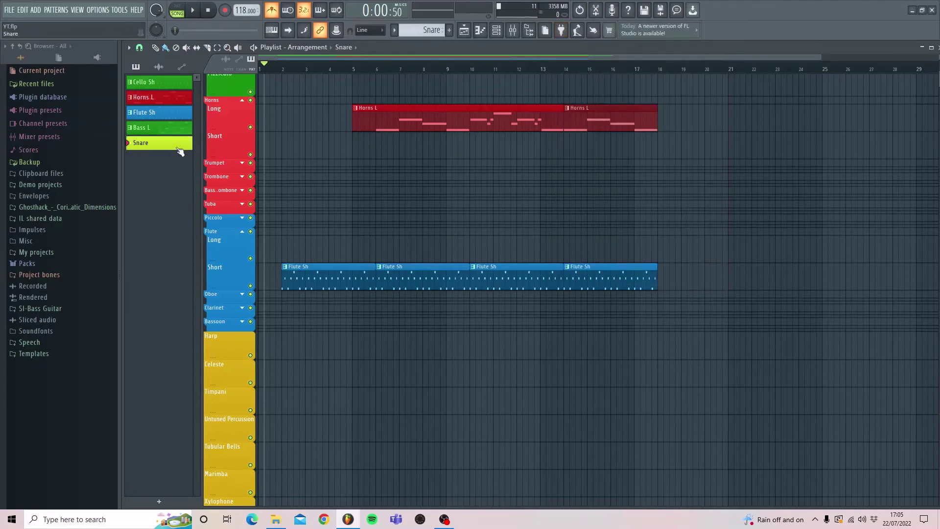
drag(152, 145, 655, 437)
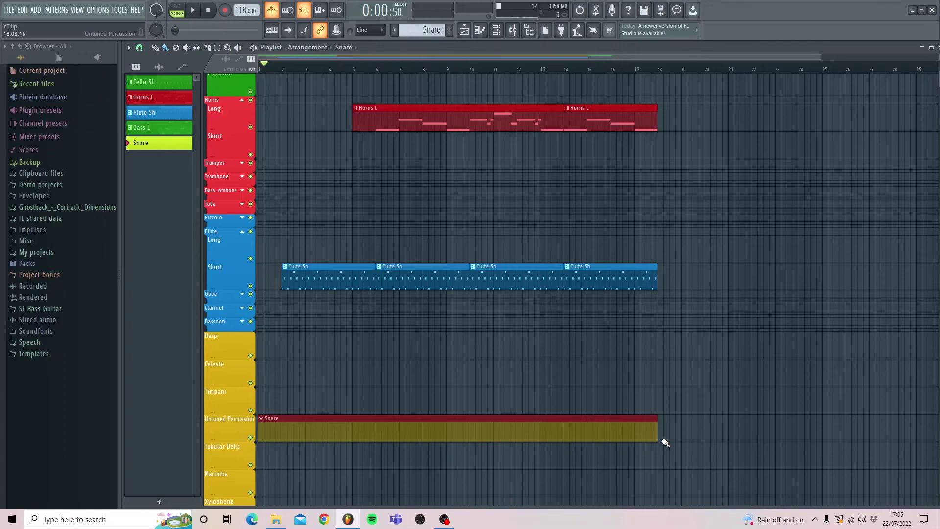
Try to record snare hits on the Untuned Percussion track from the beginning of the arrangement.
key(space)
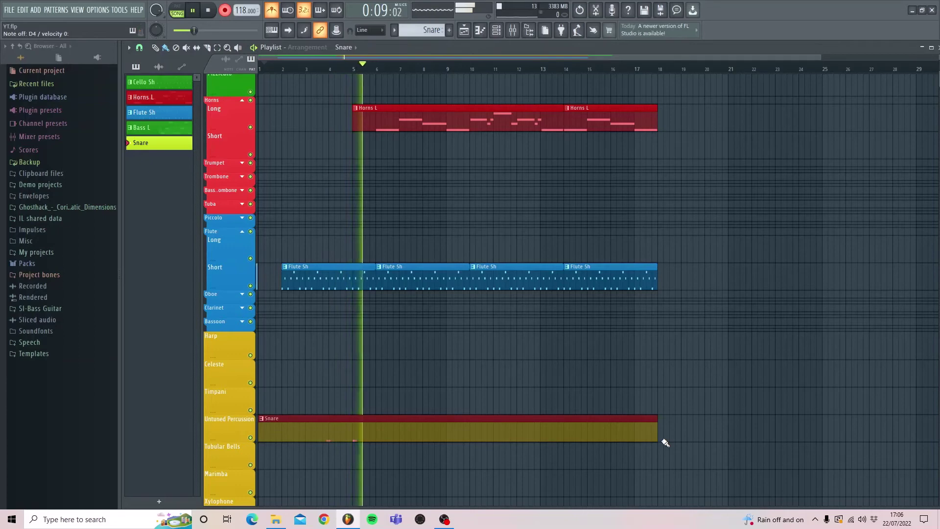
key(space)
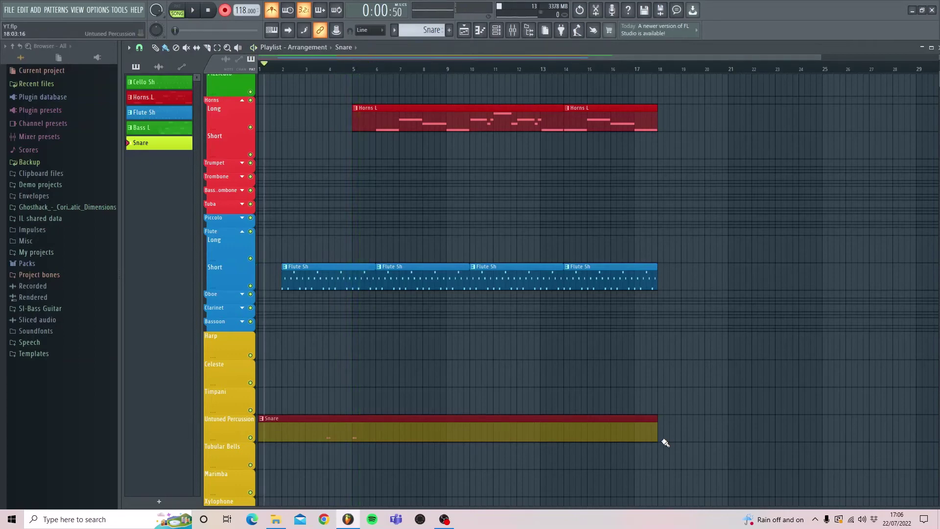
Trim the start of the first Flute Sh clip to bar 3.
scroll(615, 330, up, 6)
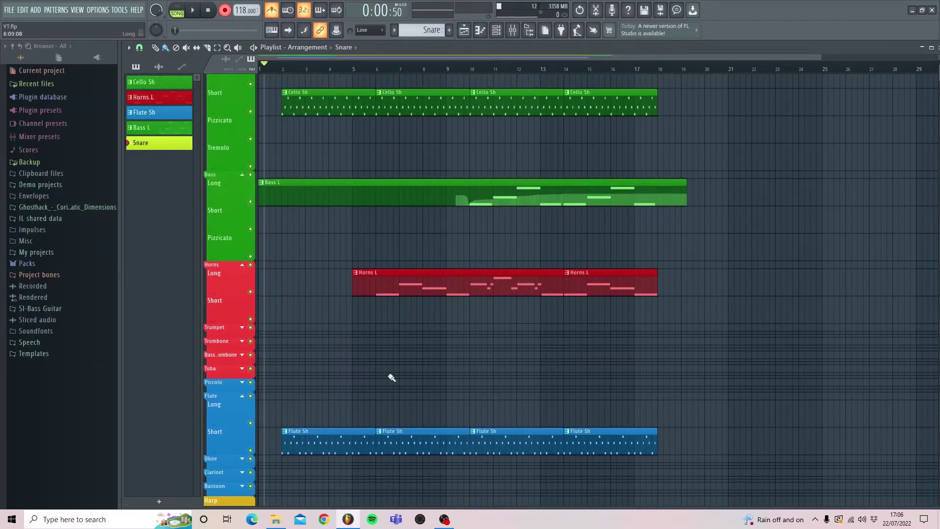
drag(281, 449, 288, 449)
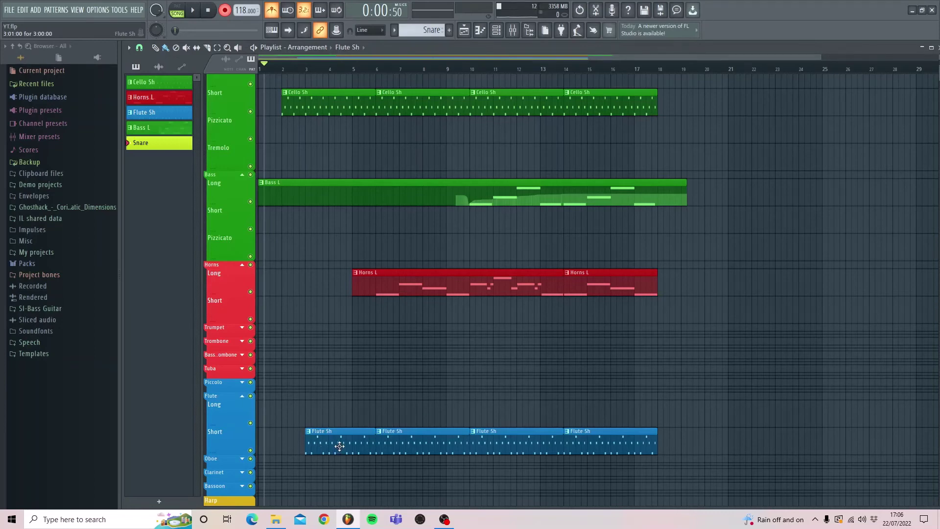
Record the snare part with D4 hits from the beginning of the arrangement to about bar 15.
scroll(292, 409, down, 4)
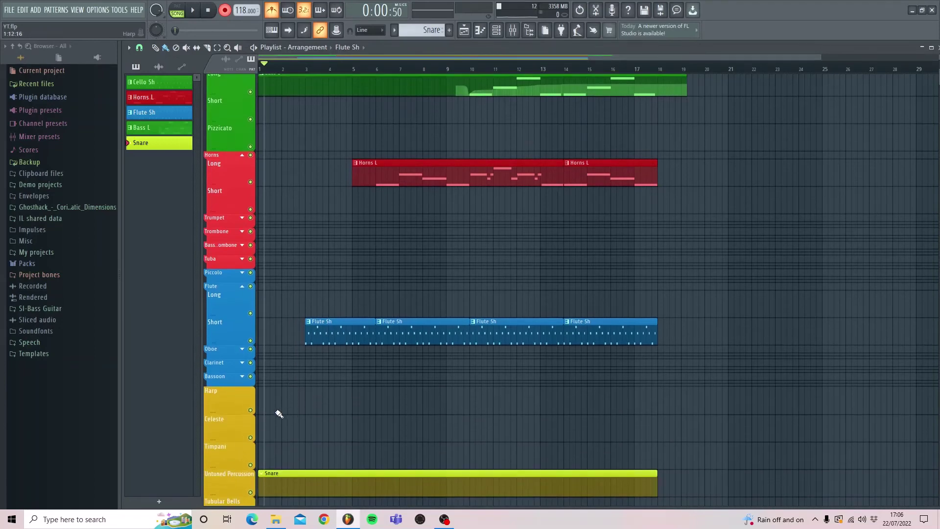
key(space)
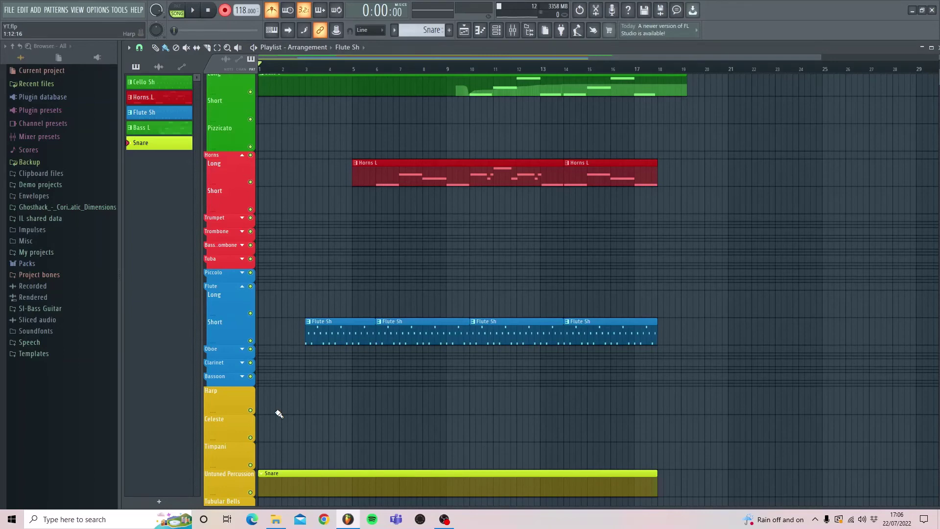
key(space)
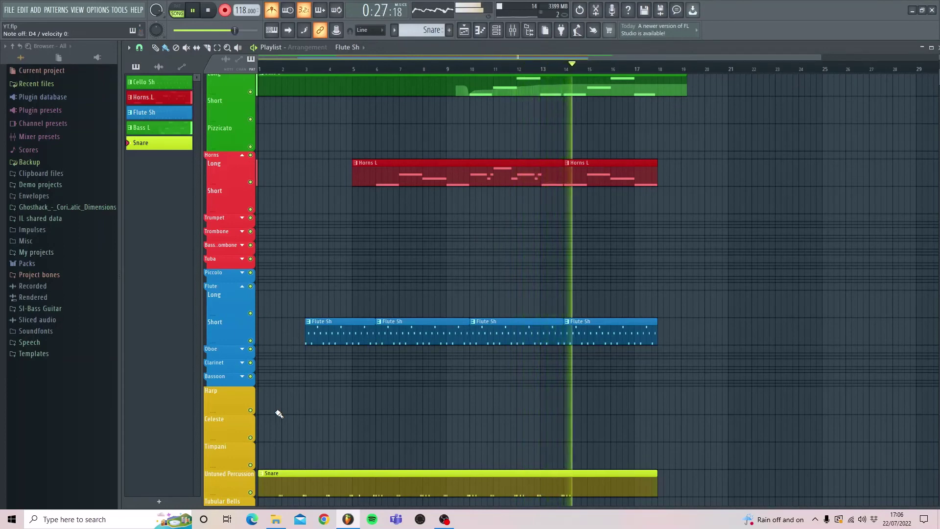
key(space)
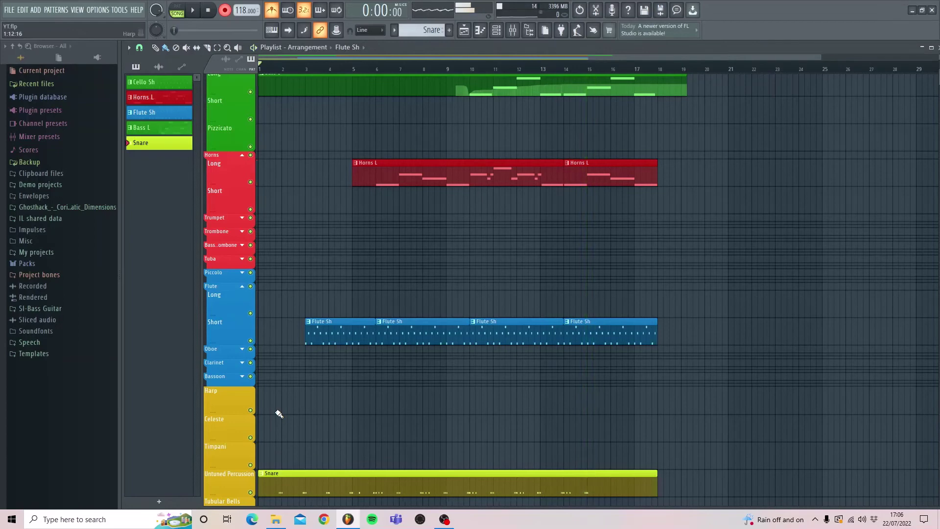
Open the Snare clip in the piano roll and quick-quantize the start times of its notes.
double_click(357, 486)
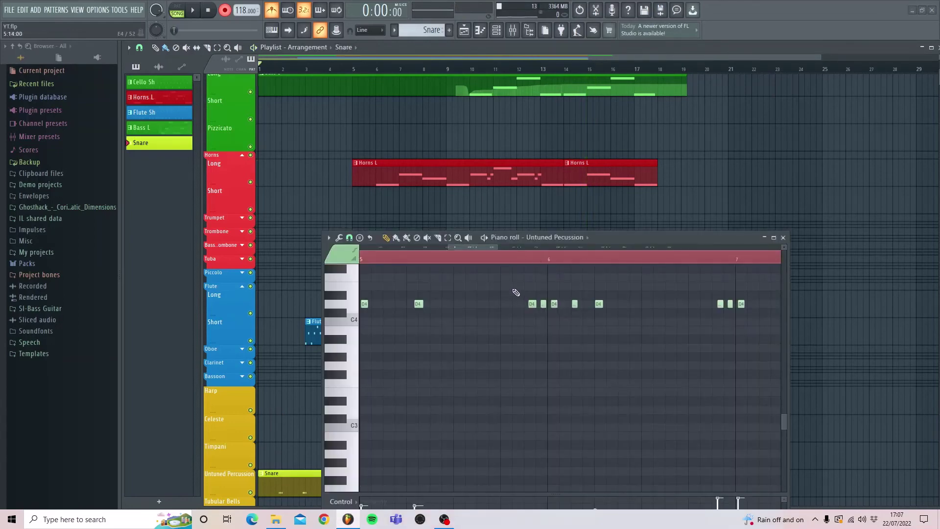
click(339, 239)
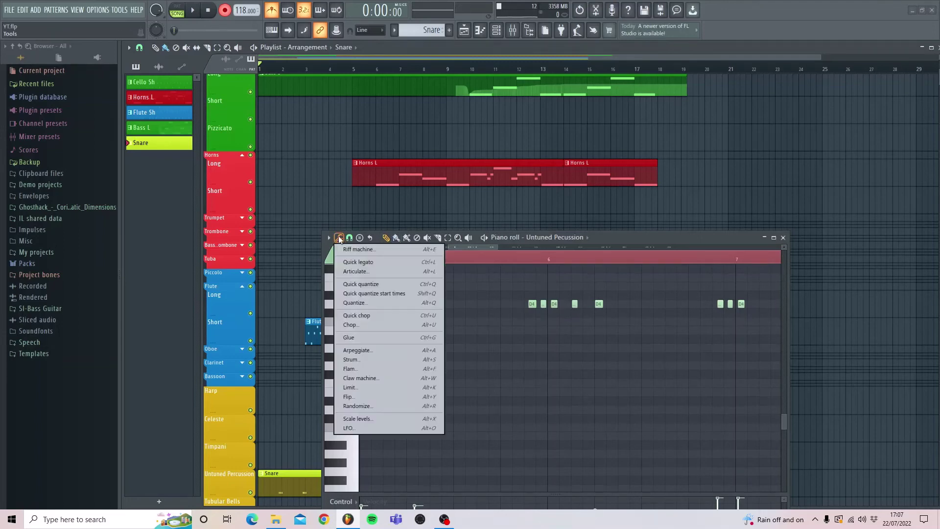
click(372, 294)
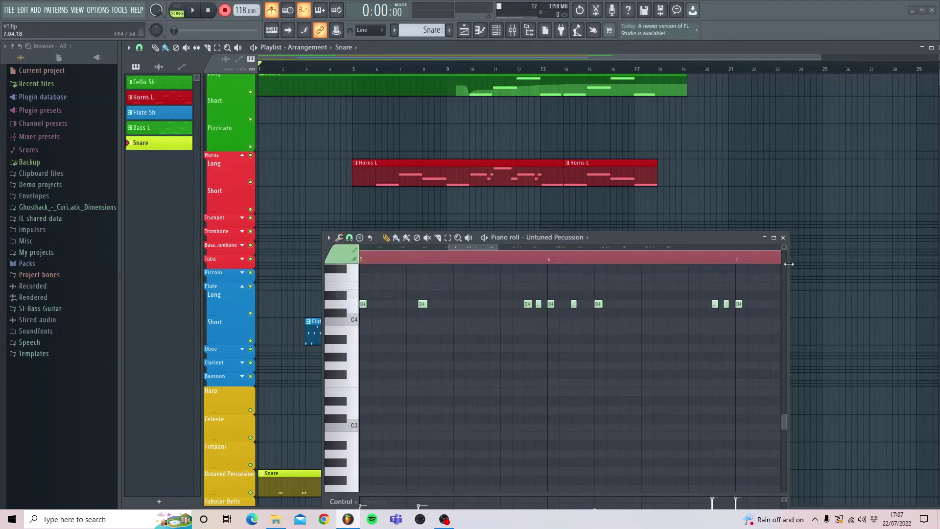
Play back the quantized snare notes from shortly before bar 5 through bar 8, and stop playback.
drag(467, 247, 450, 247)
click(456, 261)
key(space)
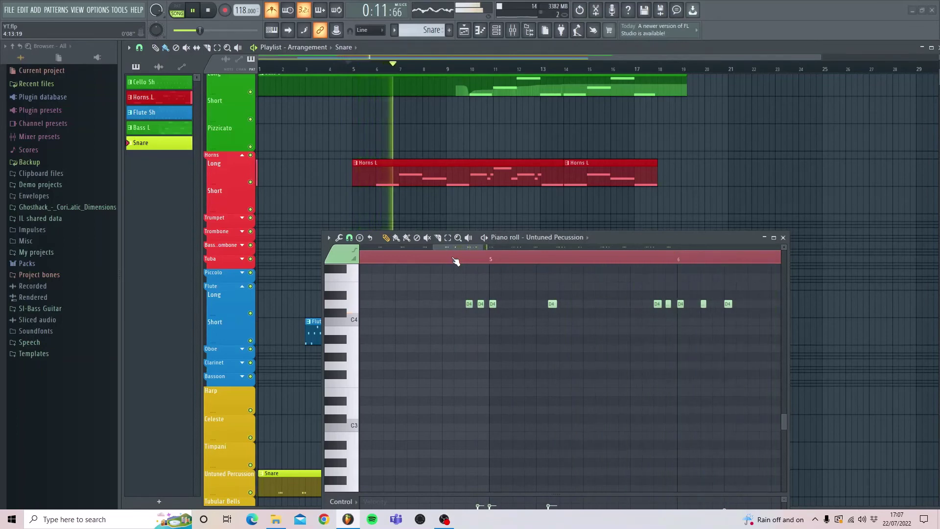
drag(452, 244, 524, 248)
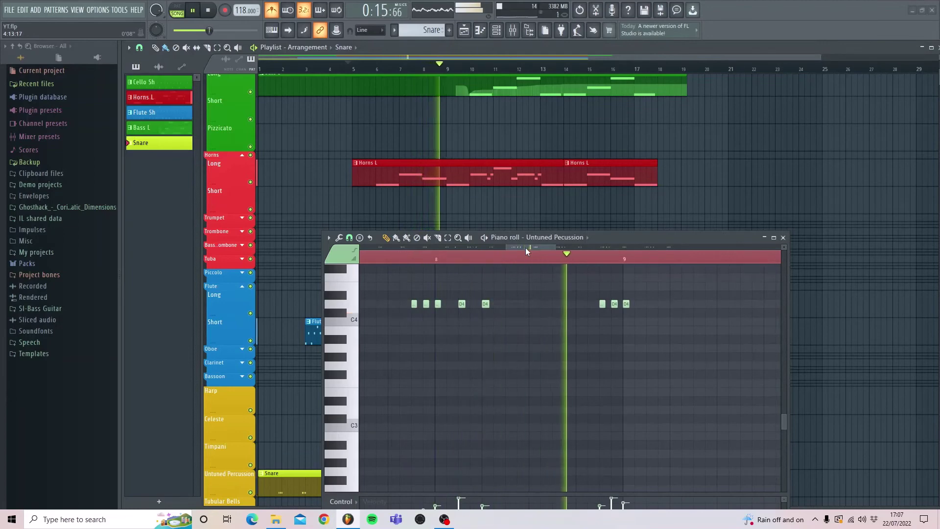
key(space)
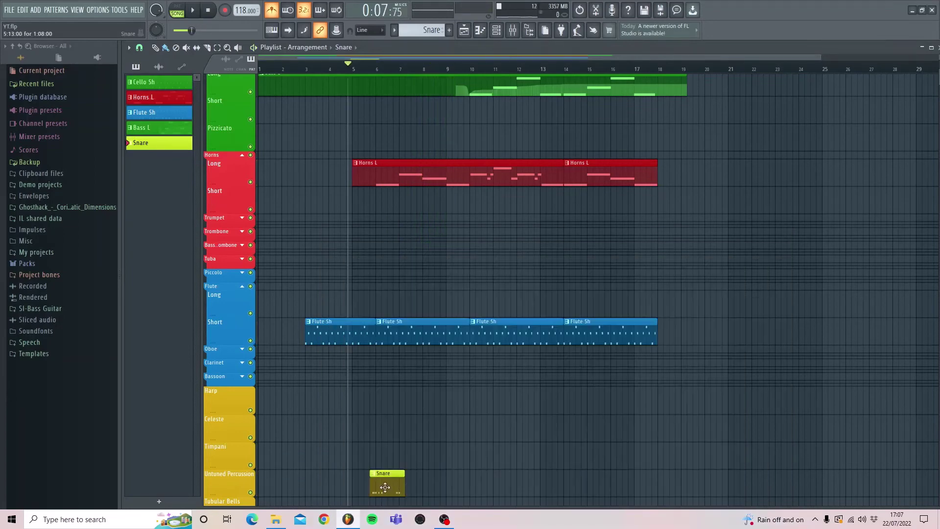
Move the one-and-a-half-bar Snare clip along the Untuned Percussion track so that it ends at bar 3.
drag(386, 487, 287, 468)
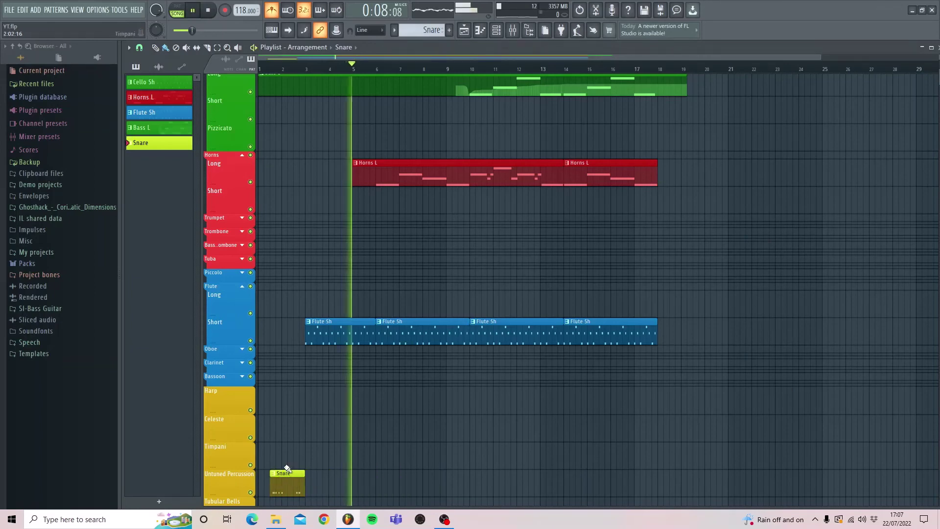
Move the Snare clip one bar later on the Untuned Percussion track, starting midway through bar 2, and audition the snare part.
key(space)
key(space)
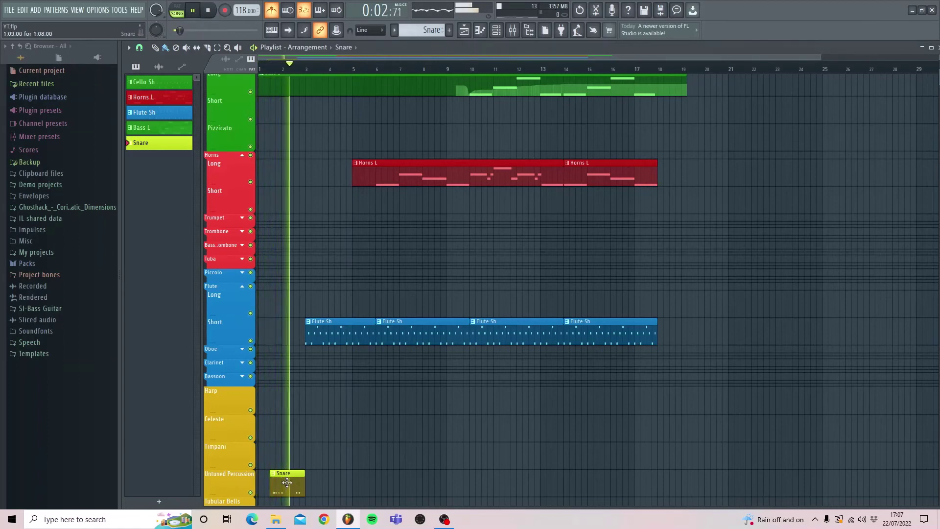
drag(286, 482, 308, 482)
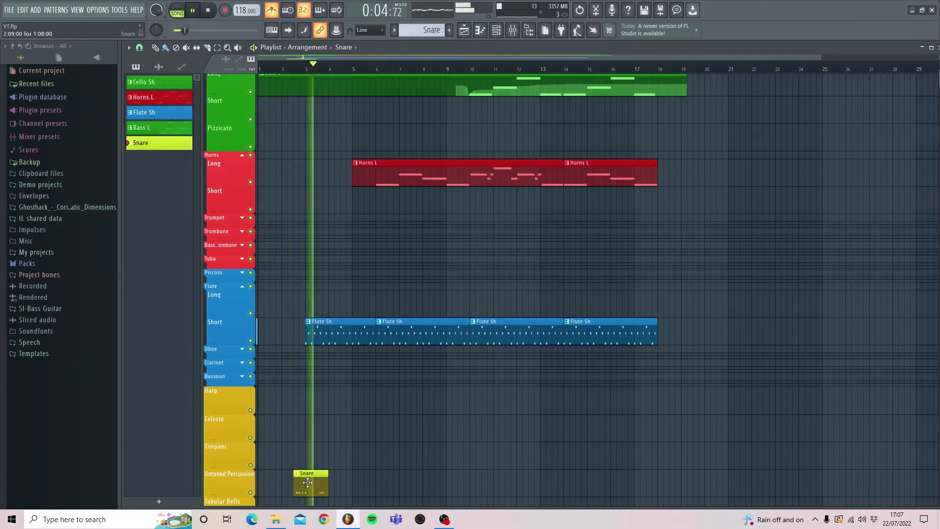
key(space)
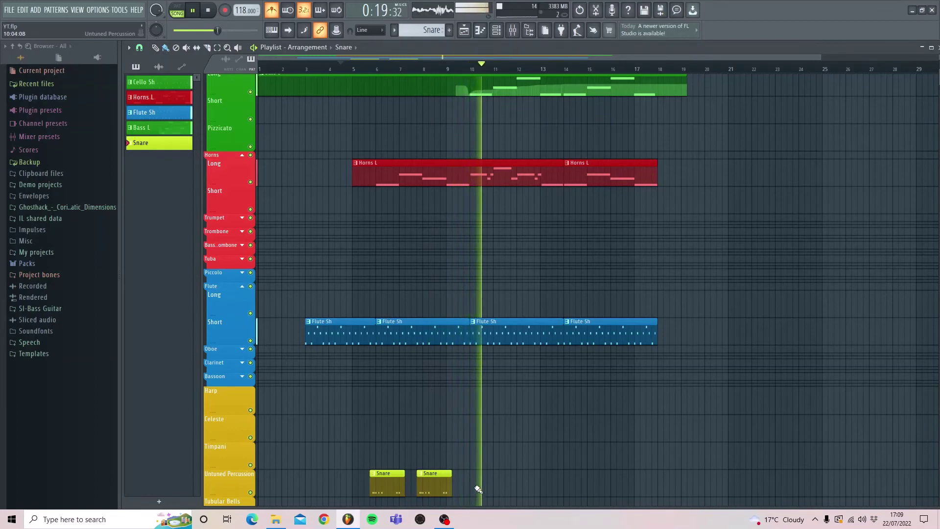
key(space)
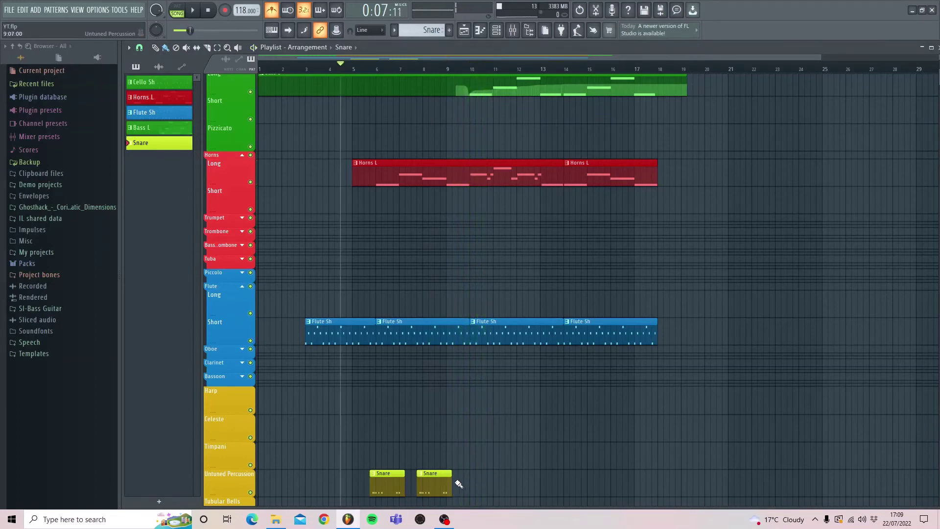
Place five more Snare clips on the Untuned Percussion track, starting on the last beat of bars 9, 11, 13, 15 and 17.
click(469, 484)
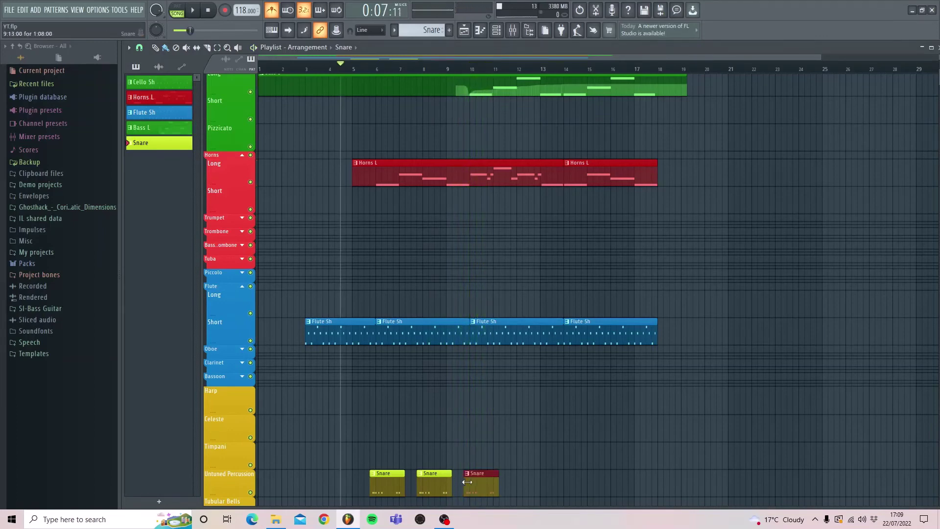
click(516, 489)
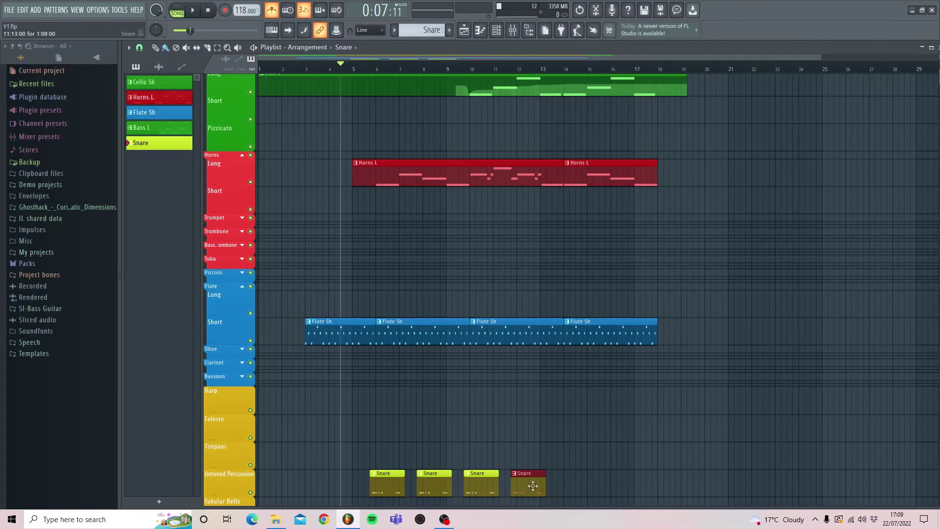
click(564, 489)
click(610, 489)
click(656, 489)
Create a new yellow pattern named Kick and place it on the Timpani track from bar 1 to about bar 19.
scroll(344, 115, down, 2)
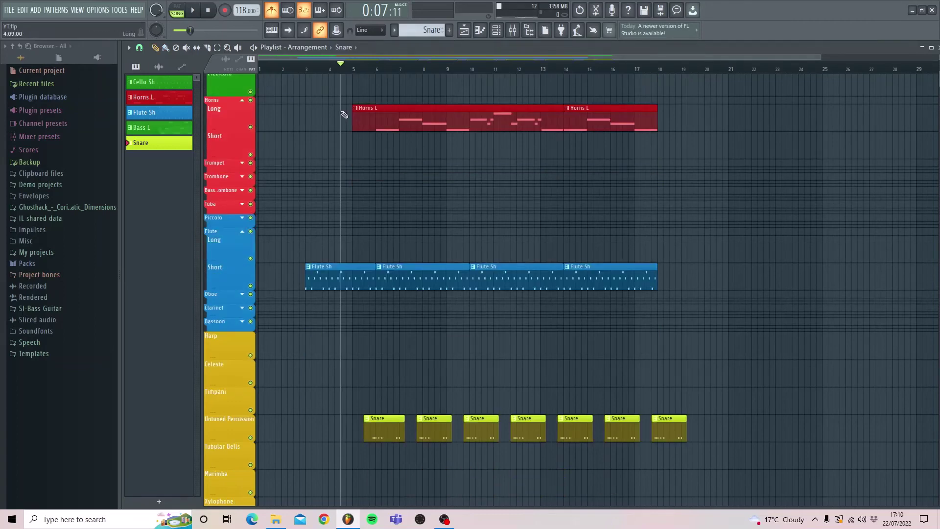
click(449, 30)
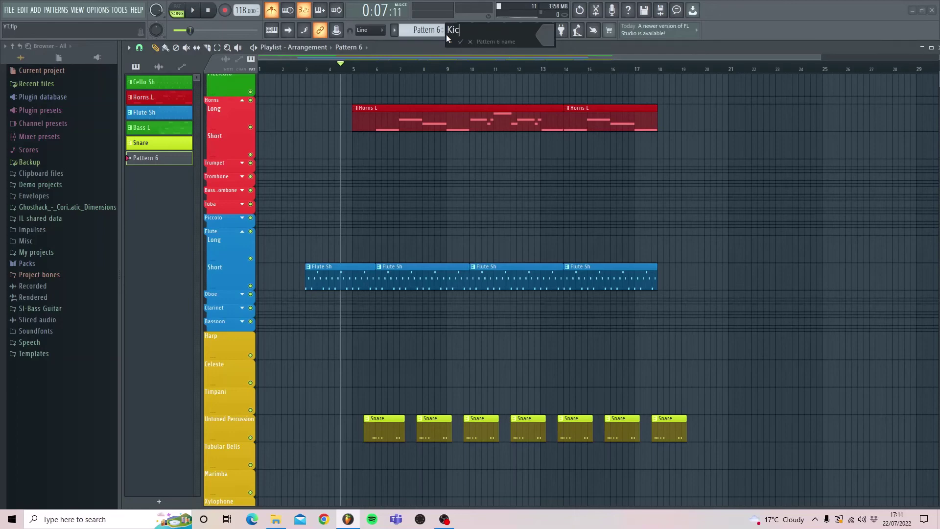
click(554, 41)
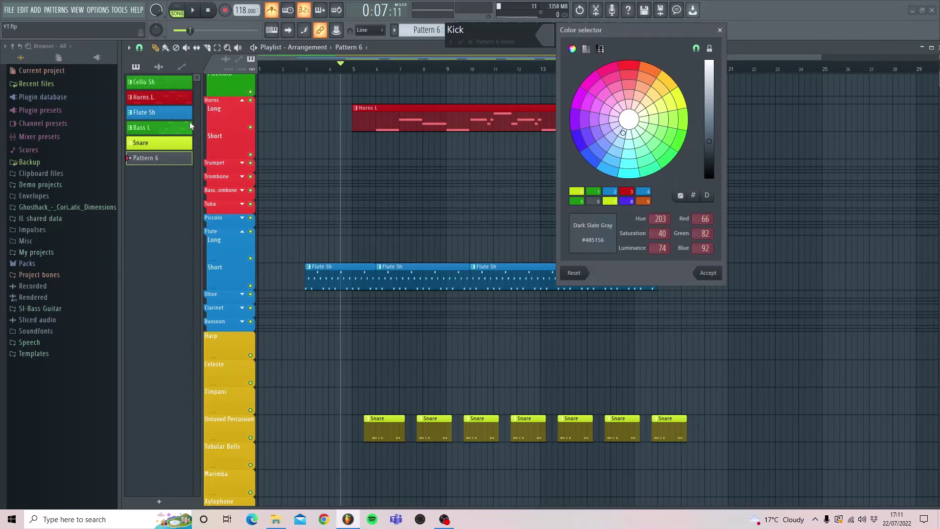
key(0)
key(Return)
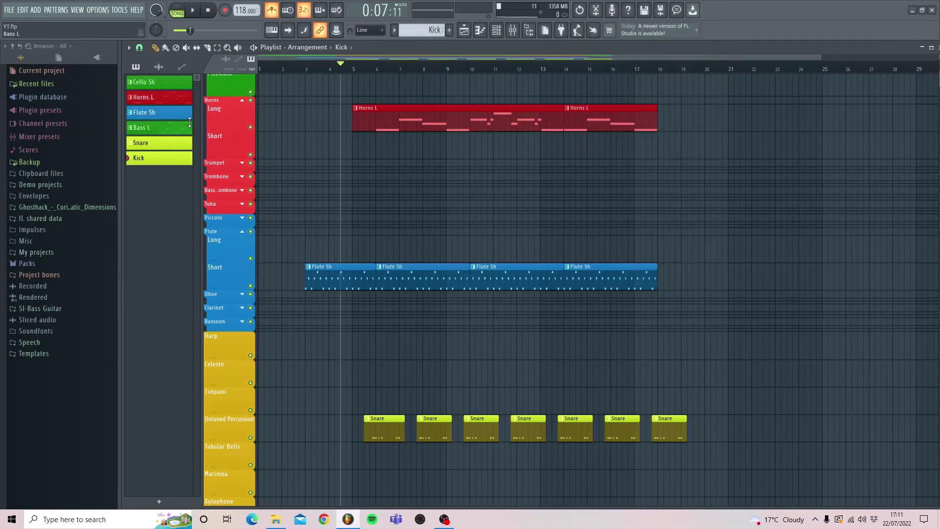
drag(157, 158, 516, 520)
Play back the arrangement from the beginning through about bar 11 and stop playback.
key(space)
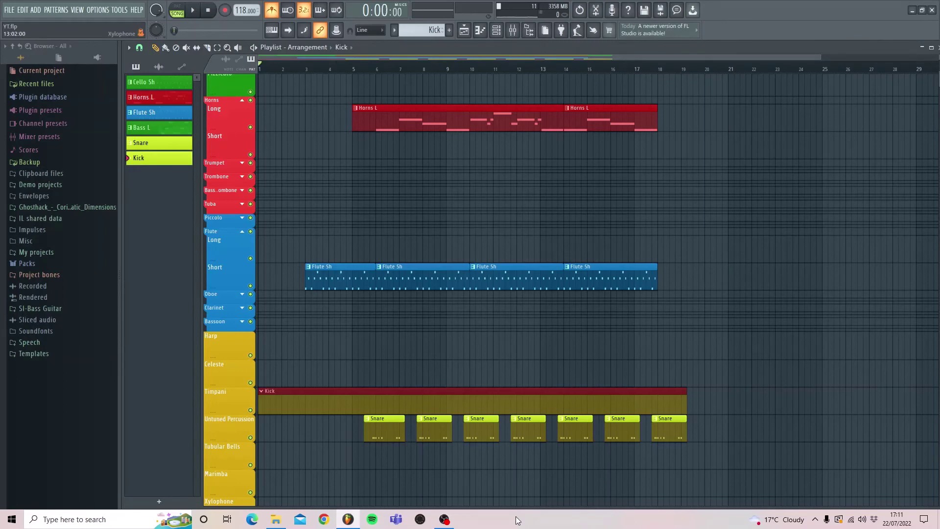
key(space)
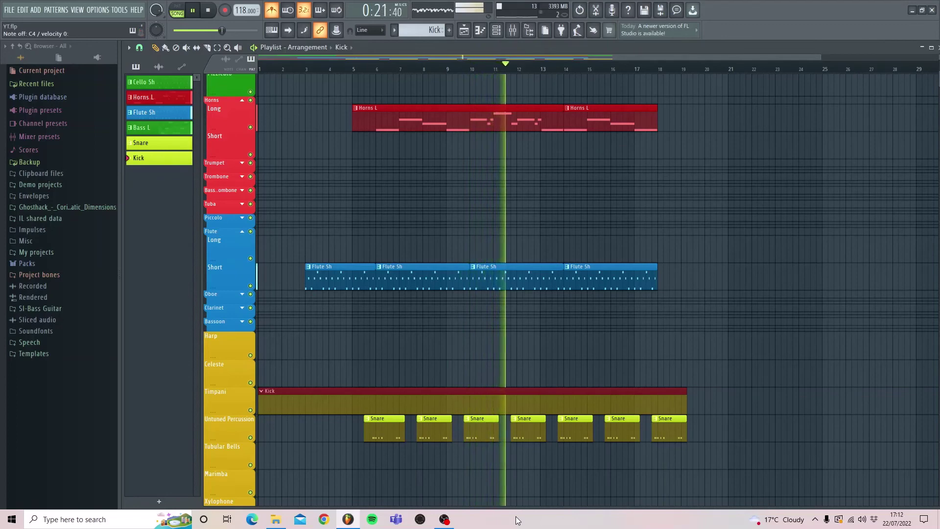
key(space)
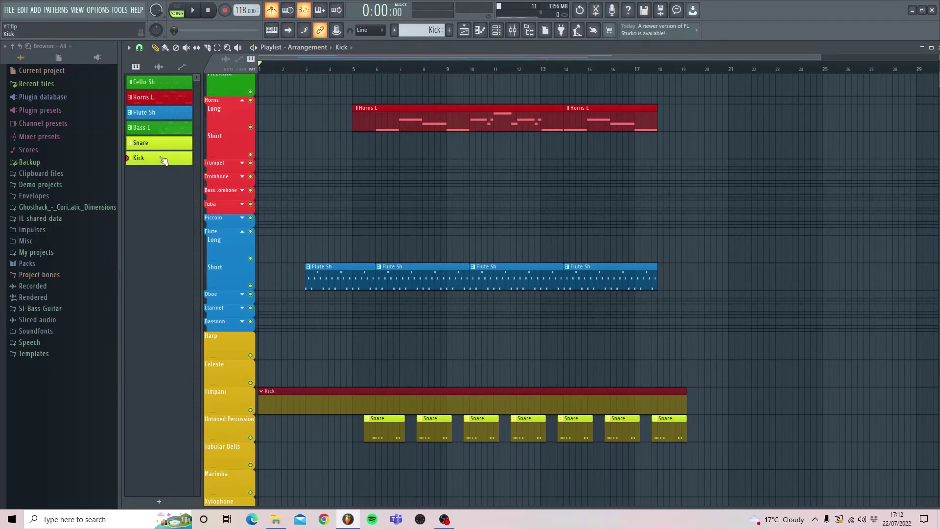
Record a kick hit near the start of the Kick clip and quick-quantize its start time in the piano roll.
key(space)
double_click(282, 396)
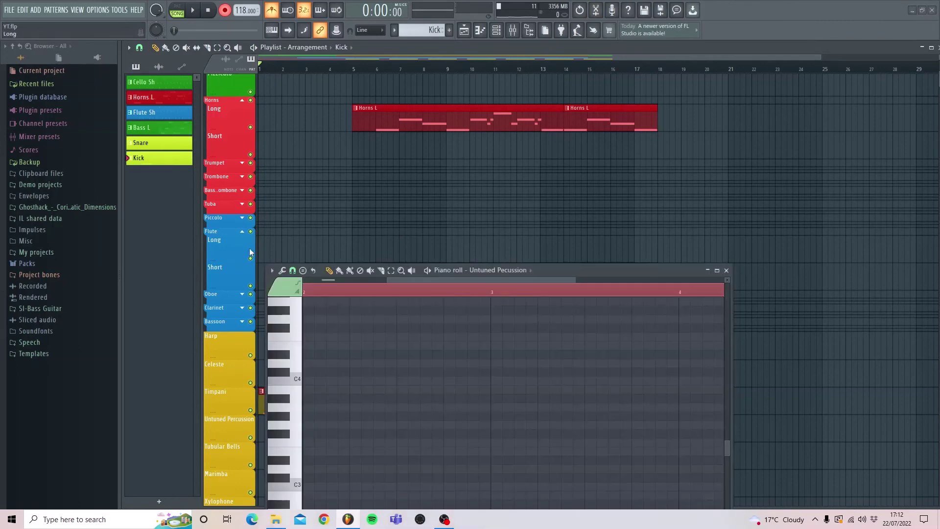
click(282, 271)
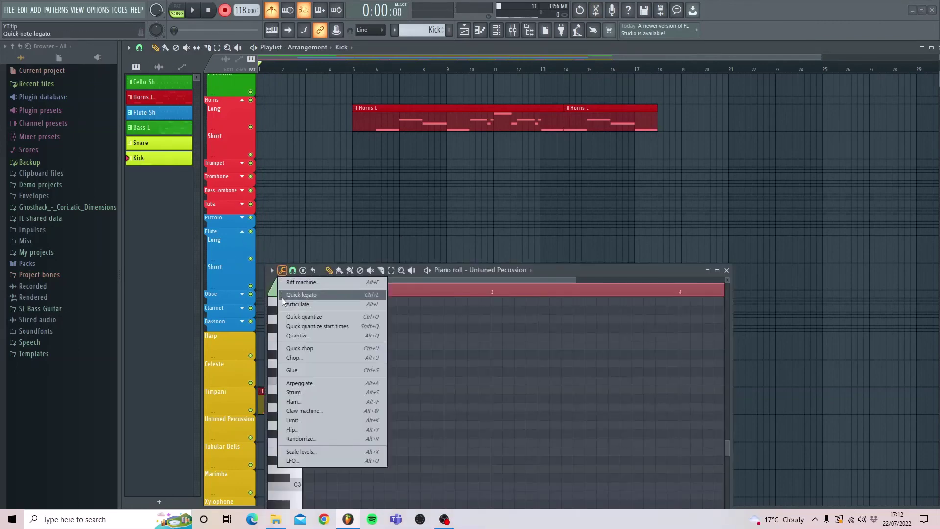
click(293, 325)
click(726, 271)
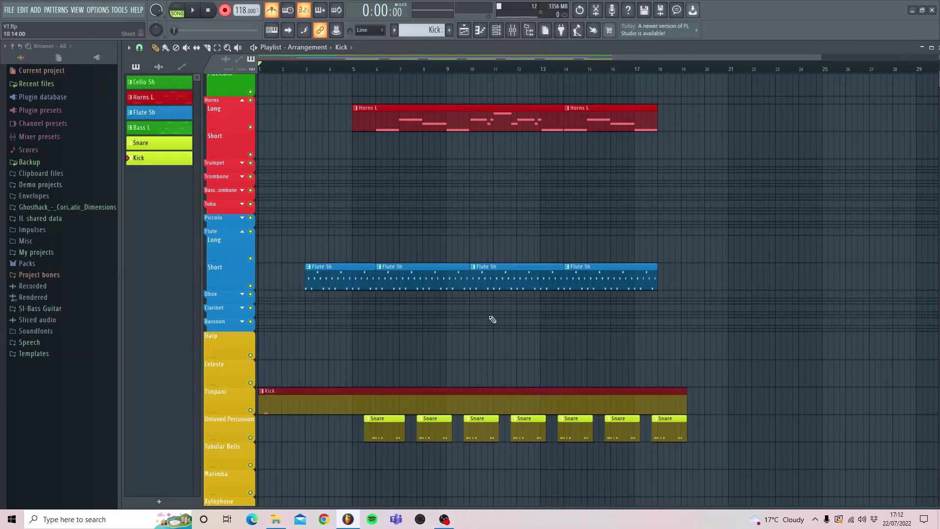
Trim the Kick clip to a quarter bar, move it to bar 8, and place copies at bars 9, 10 and 11.
drag(688, 393, 404, 402)
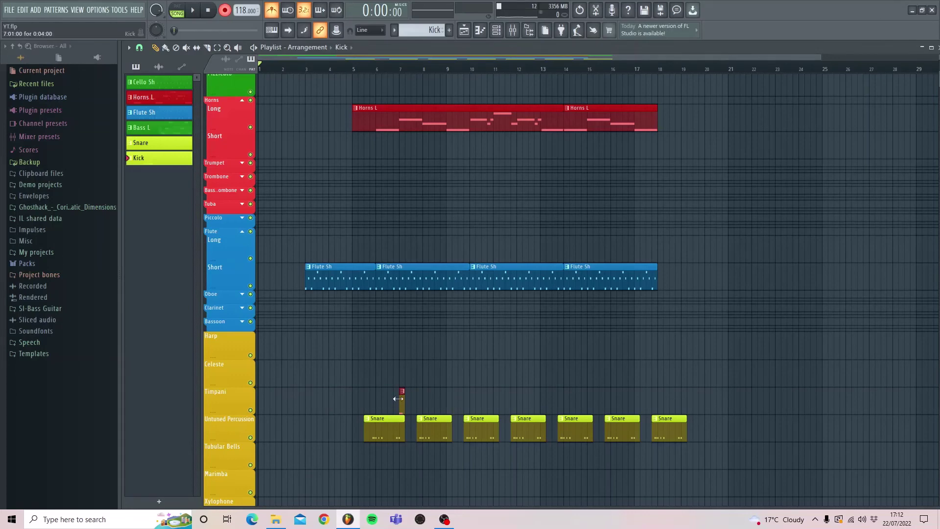
drag(400, 399, 422, 399)
click(449, 404)
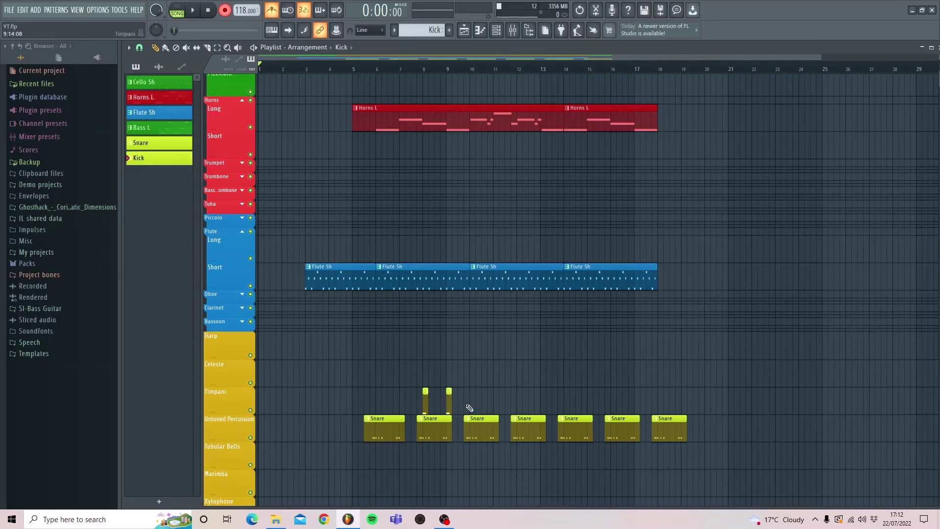
click(473, 406)
click(496, 406)
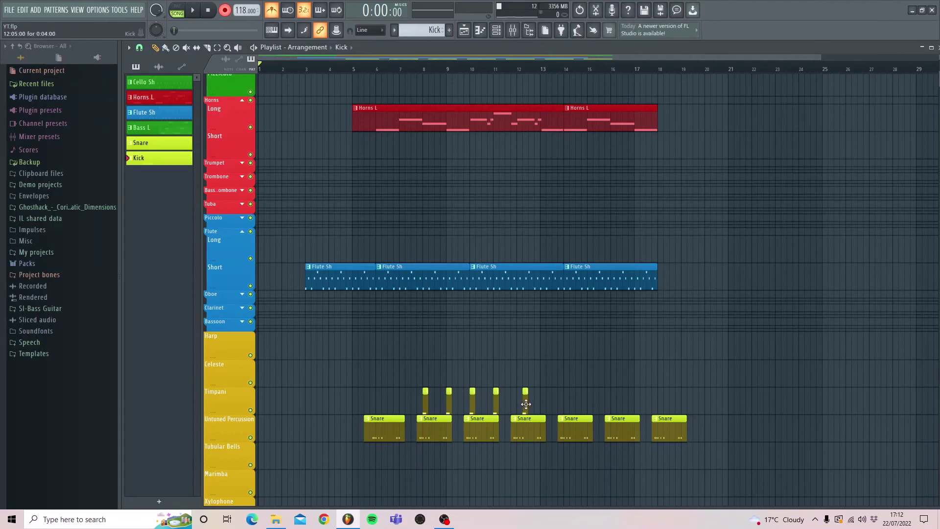
Replace the Kick clip in bar 12 with Kick clips at bars 13, 14, 15 and 18, and audition the opening of the arrangement.
right_click(525, 405)
click(542, 404)
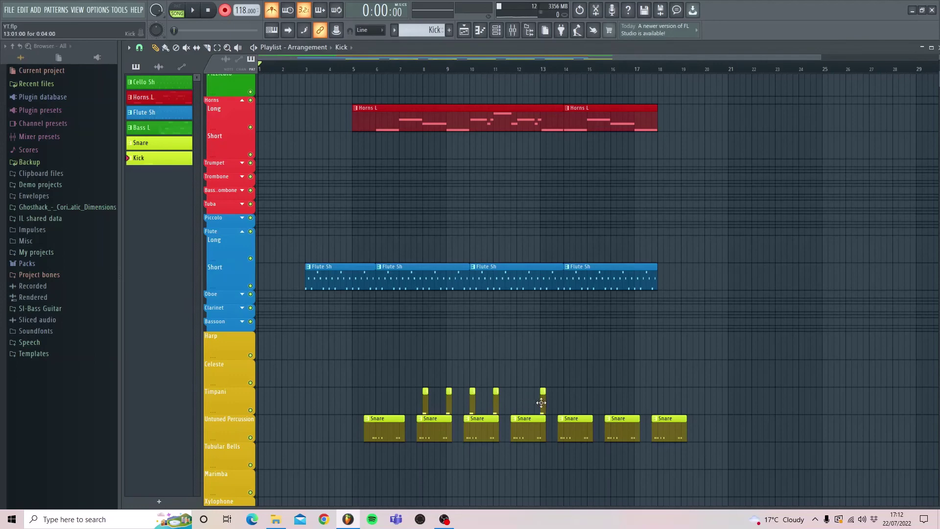
click(567, 406)
click(591, 405)
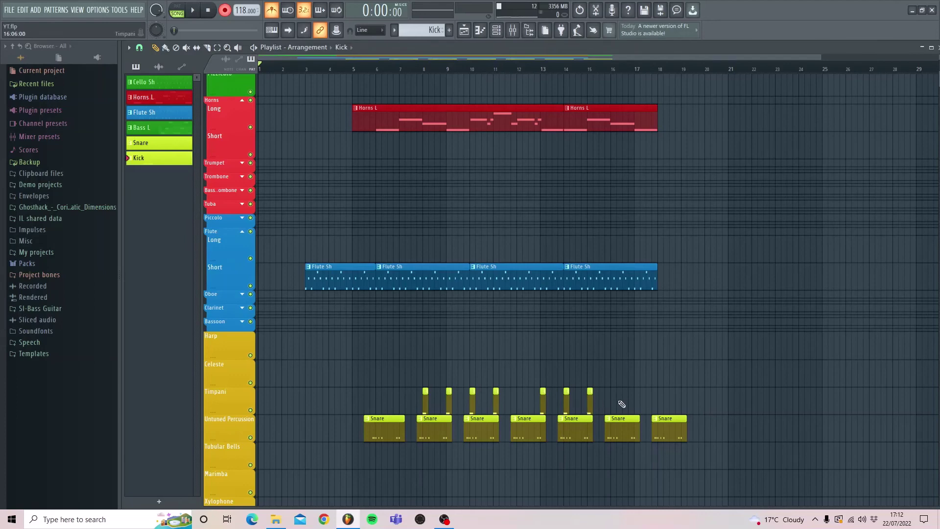
click(660, 401)
key(space)
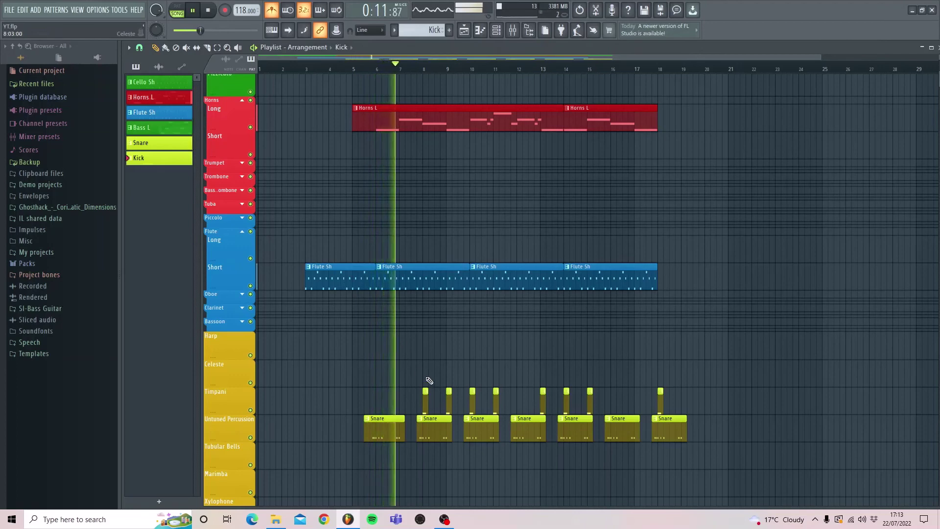
key(space)
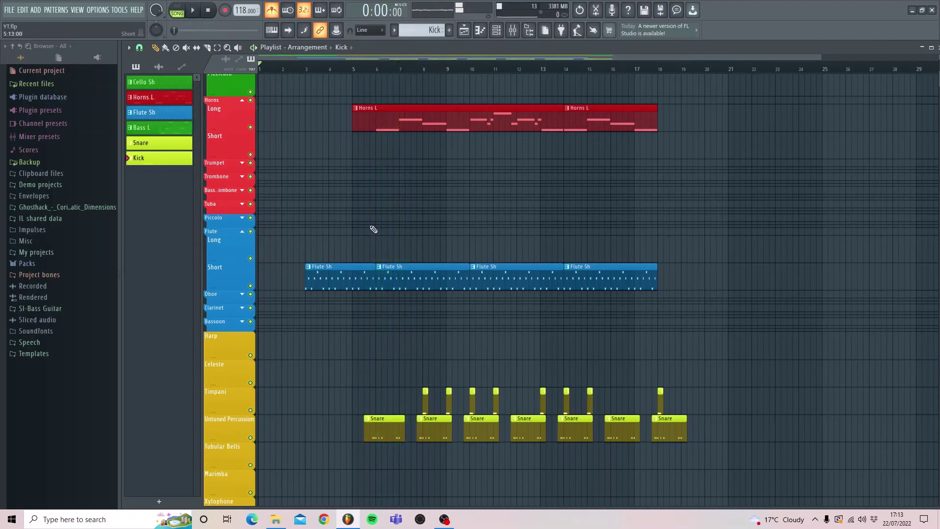
Delete the first Flute Sh clip and the second Horns L clip, and move the remaining Horns L clip to start at bar 9.
right_click(359, 283)
right_click(596, 114)
drag(423, 121, 514, 123)
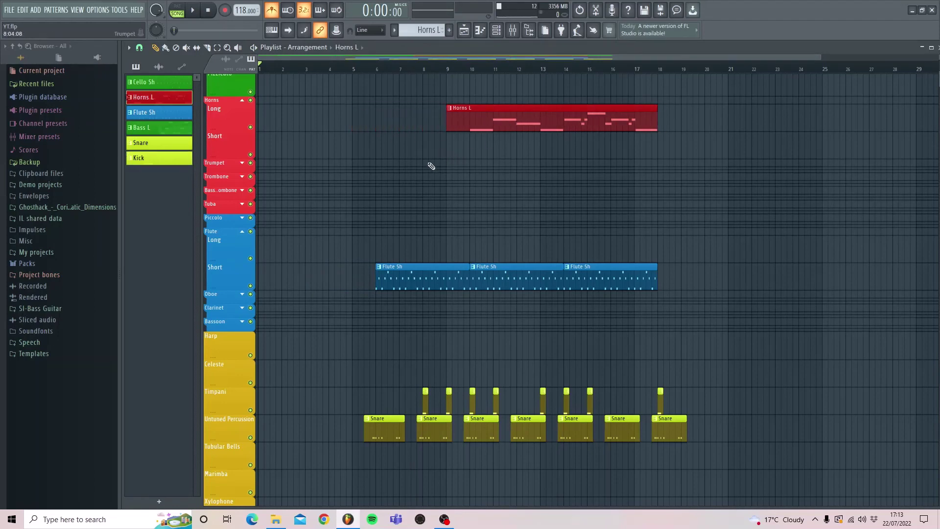
Add a Flute Sh clip directly before the one at bar 6 and trim its start so it covers only bar 5.
scroll(430, 166, up, 5)
scroll(430, 168, down, 5)
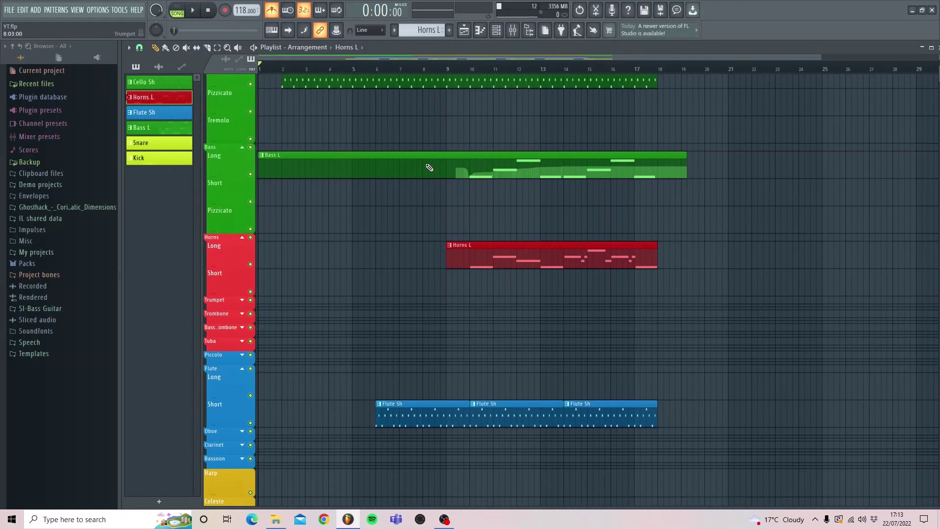
scroll(429, 168, up, 6)
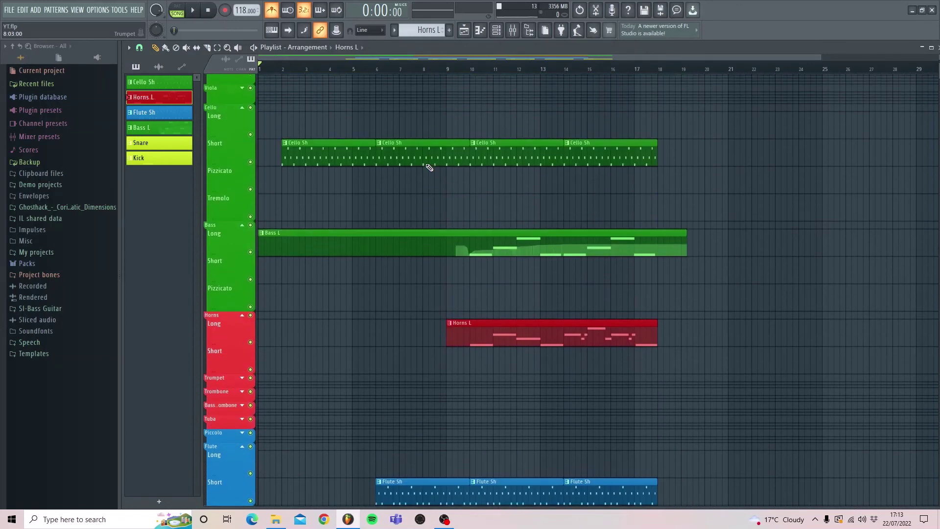
scroll(427, 164, down, 3)
scroll(425, 164, down, 4)
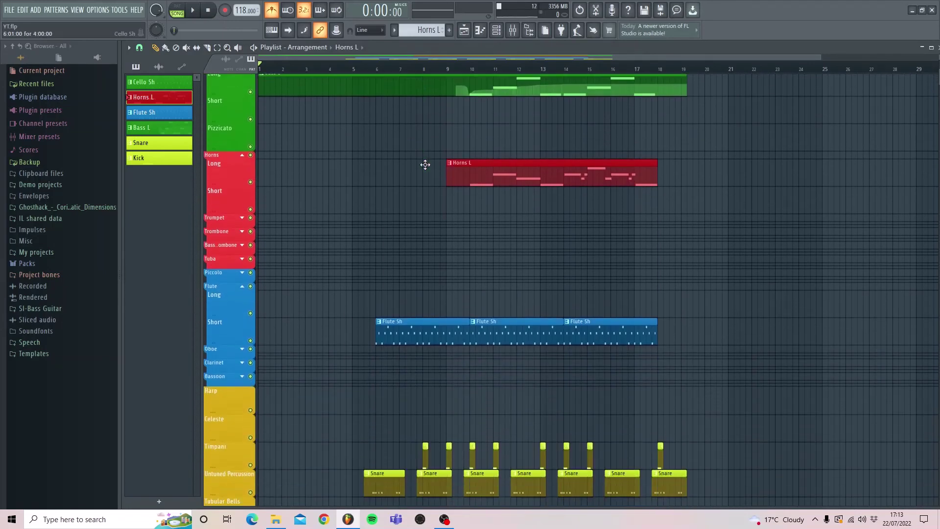
drag(377, 276, 339, 279)
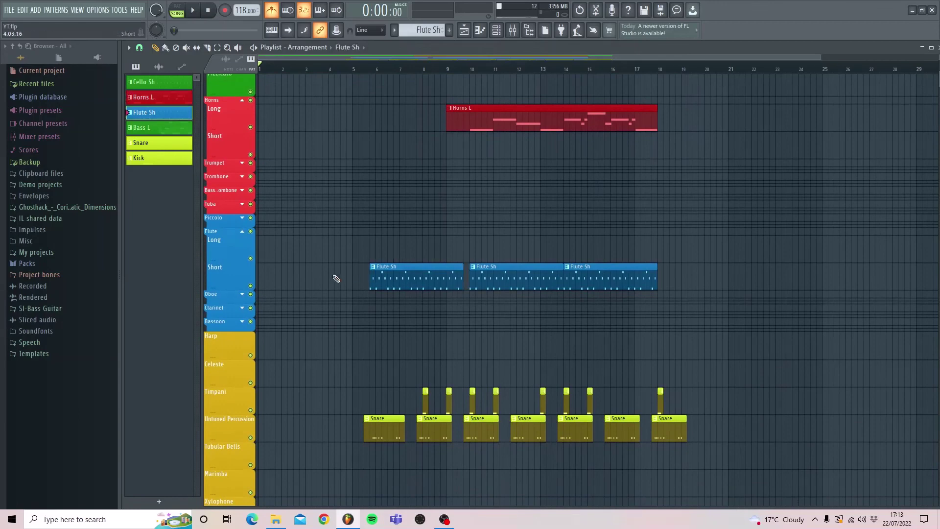
drag(407, 276, 313, 278)
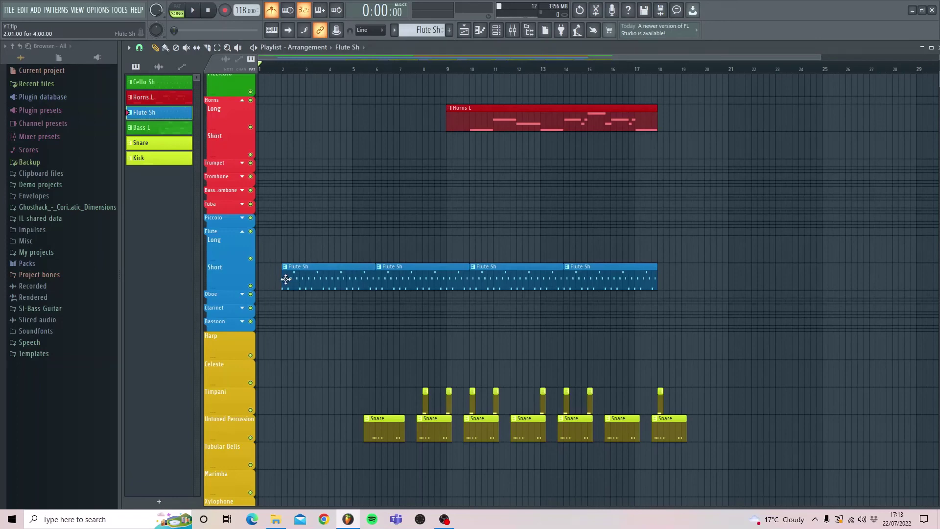
drag(324, 279, 350, 279)
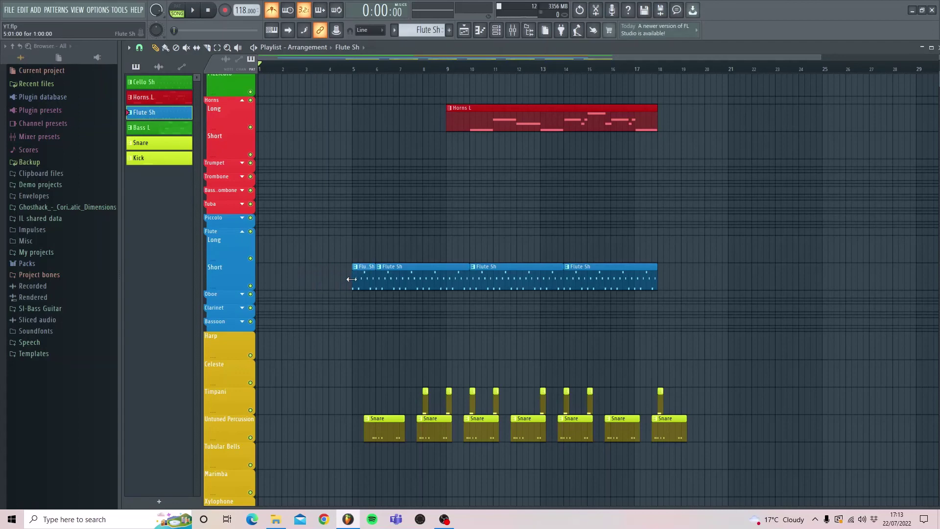
Play the arrangement from bar 1 to about bar 17, checking the staggered cello, bass, horn, flute and percussion entries.
scroll(343, 279, up, 9)
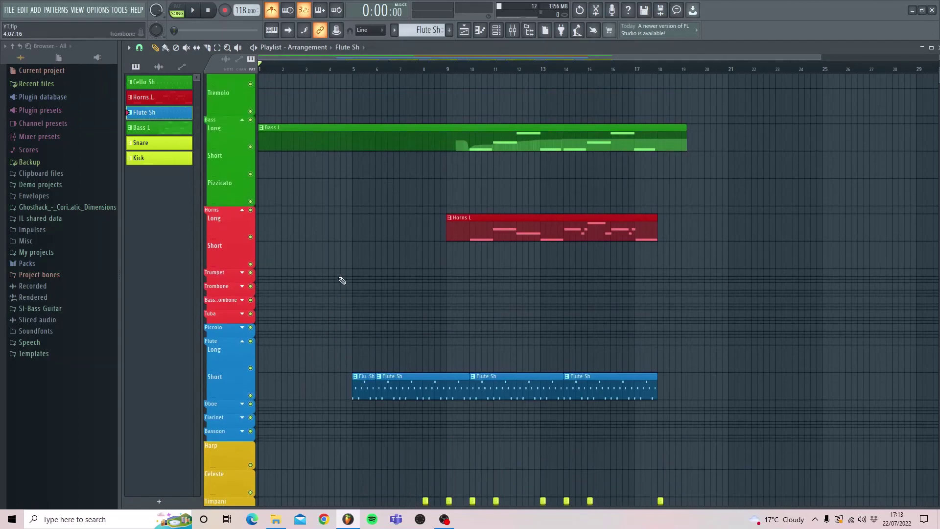
scroll(307, 248, down, 6)
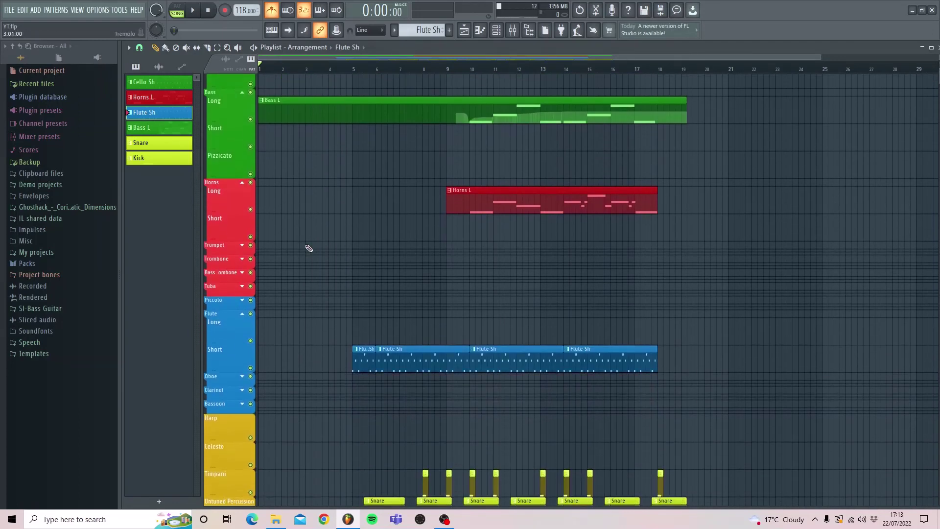
scroll(302, 243, up, 3)
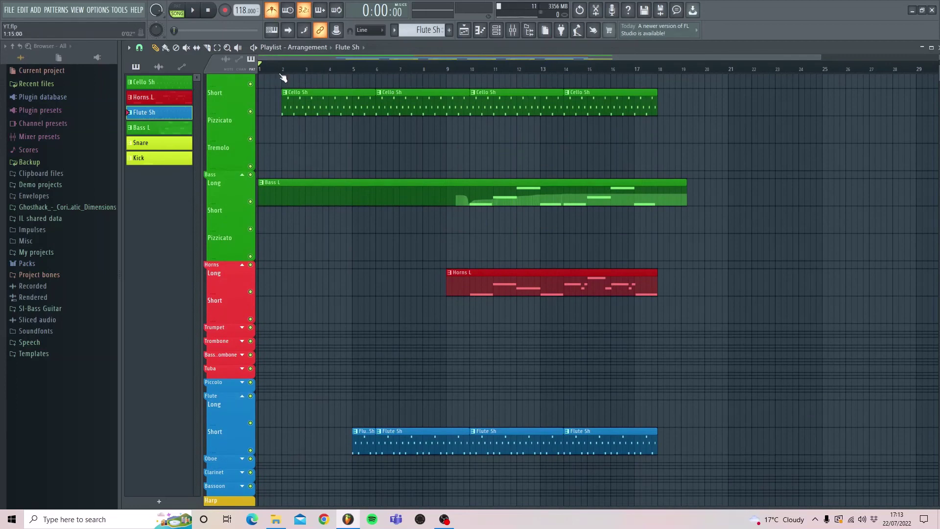
key(space)
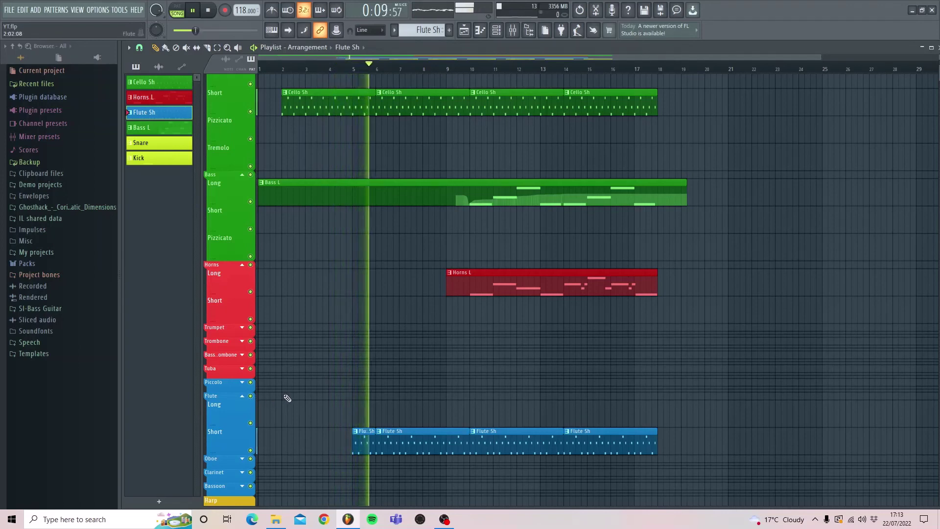
scroll(286, 398, down, 1)
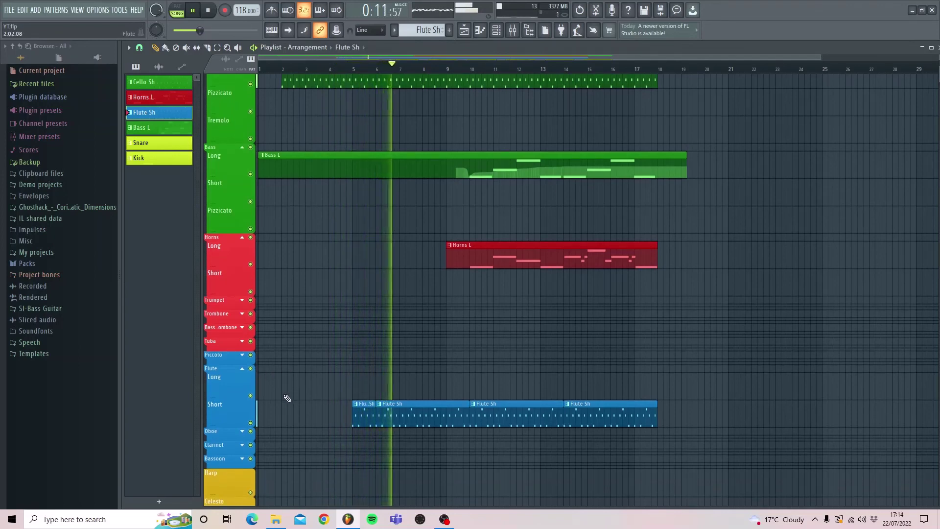
scroll(288, 398, down, 3)
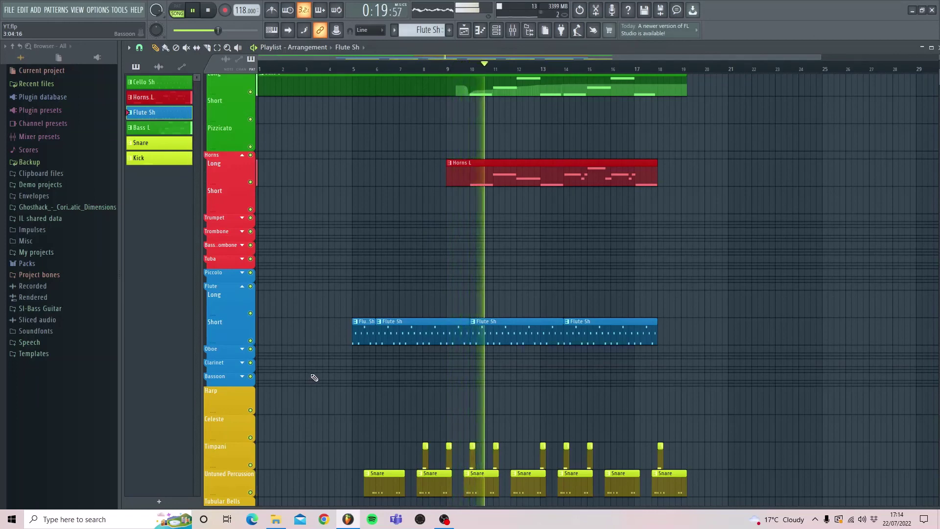
scroll(315, 377, down, 1)
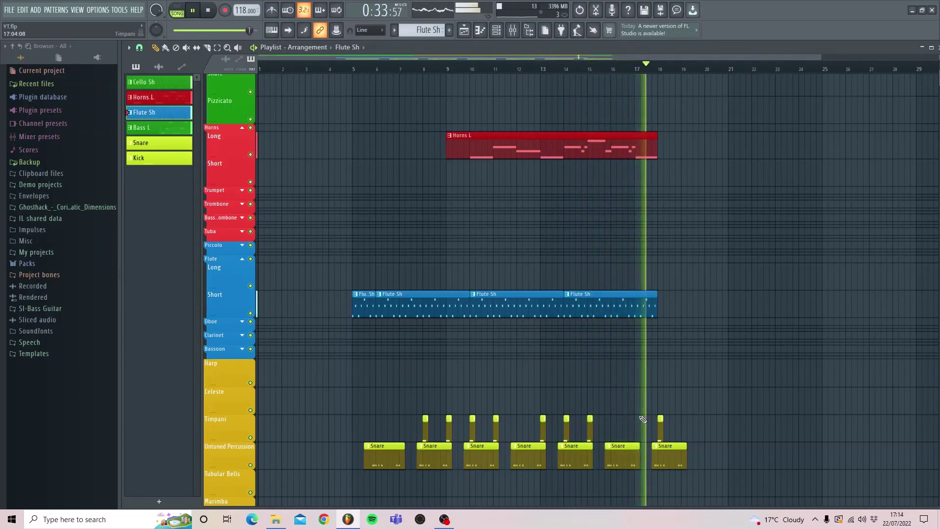
key(space)
Shorten the last Snare clip to end with the Kick clip at bar 18, and set the song position to bar 18.
scroll(547, 424, up, 6)
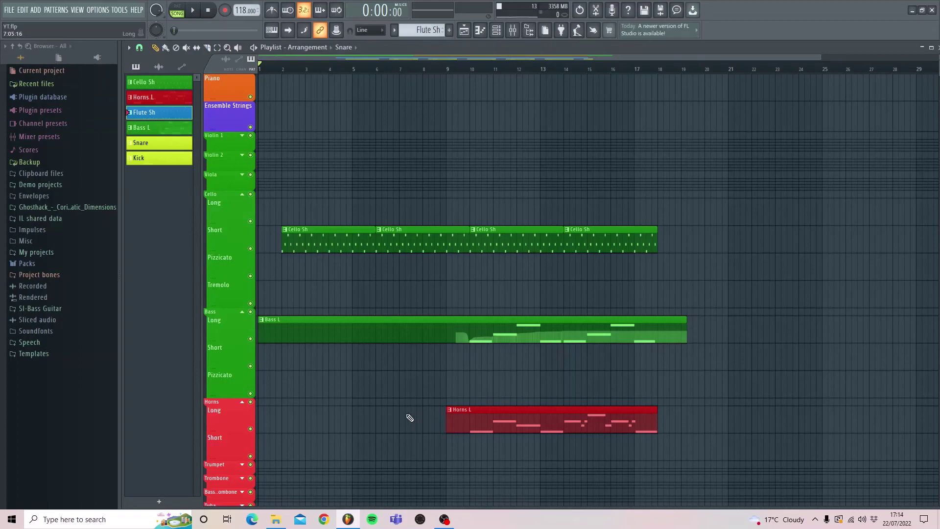
scroll(403, 420, down, 5)
scroll(403, 420, down, 2)
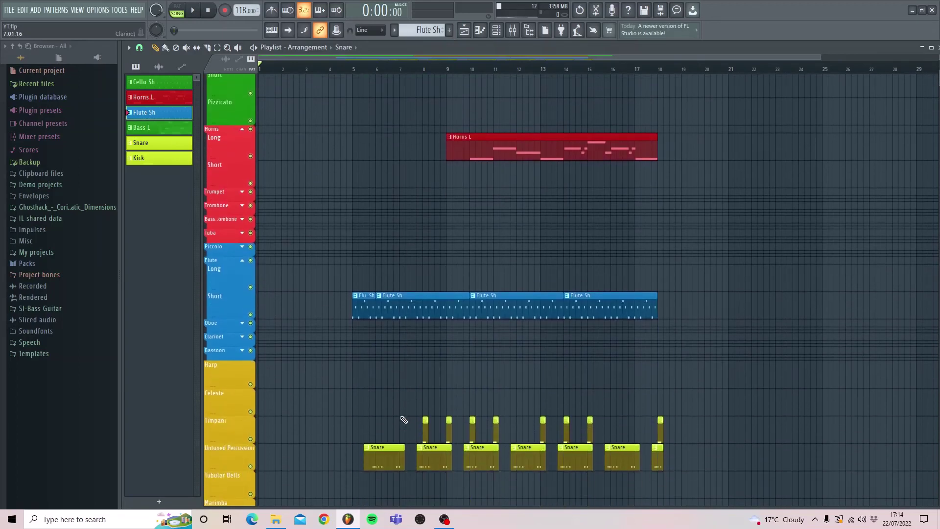
scroll(403, 419, up, 5)
scroll(405, 419, down, 2)
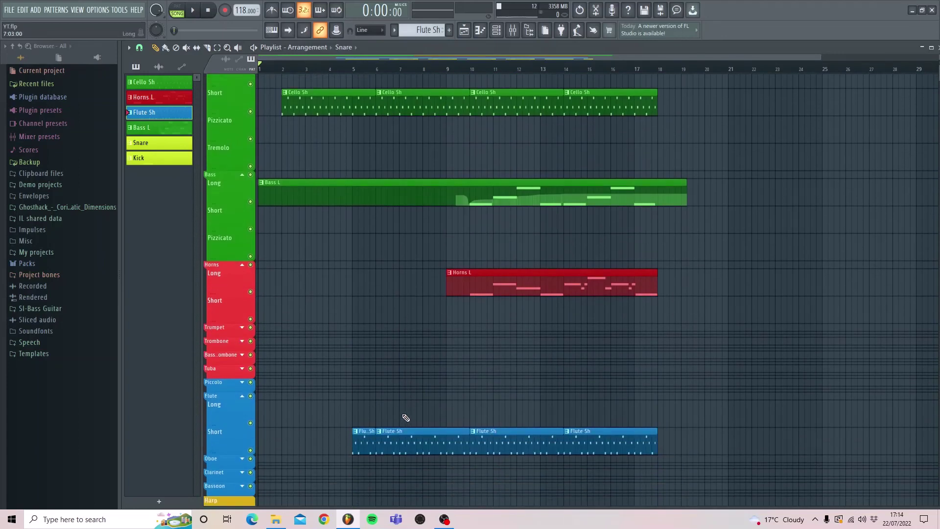
click(661, 70)
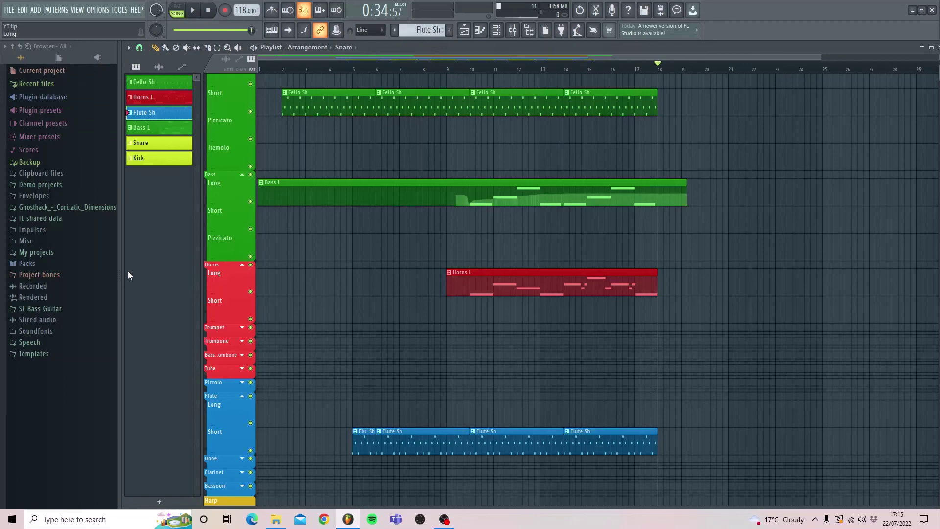
Open the channel rack and bring the Flute Long channel's BBC Symphony Orchestra instrument fully into view.
key(F6)
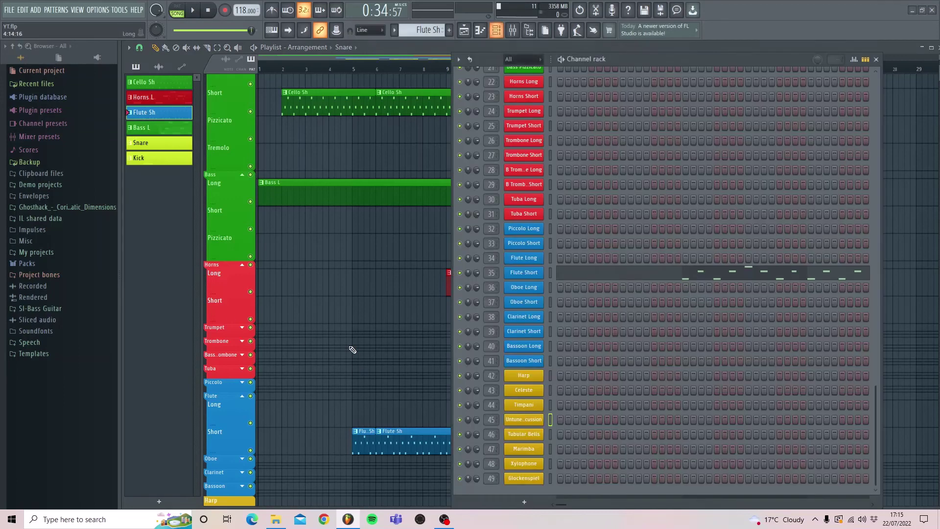
click(536, 258)
drag(421, 118, 437, 14)
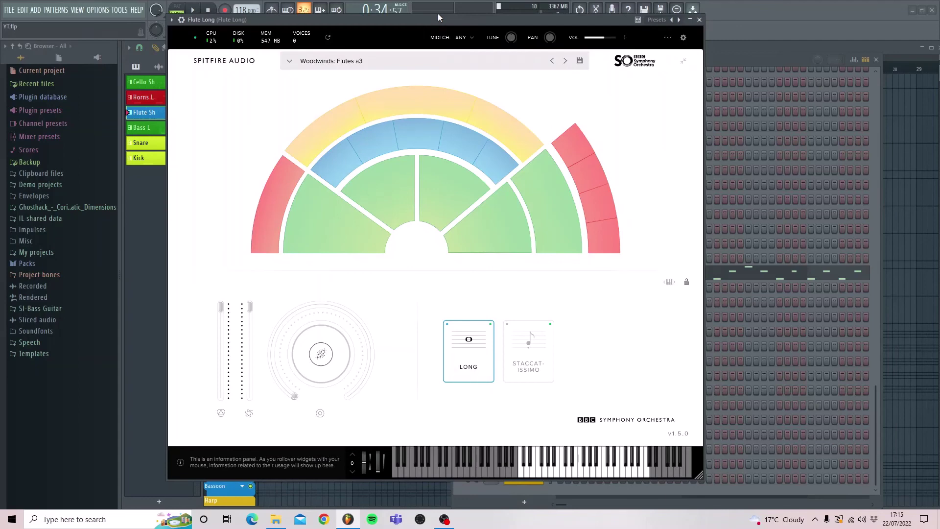
Try the Violins 1, Basses, Flutes a3, Bass Trombones a2, and Harp and Celeste instruments in the orchestra map.
click(345, 228)
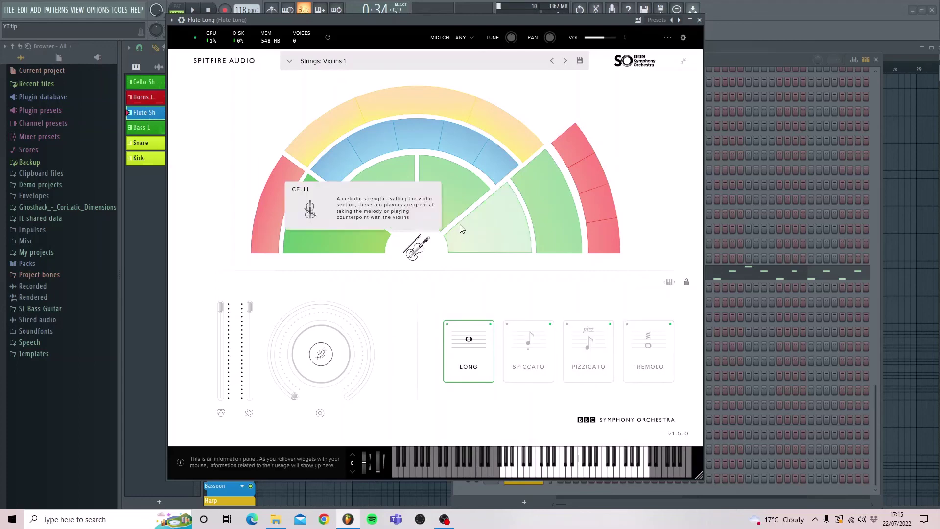
click(554, 210)
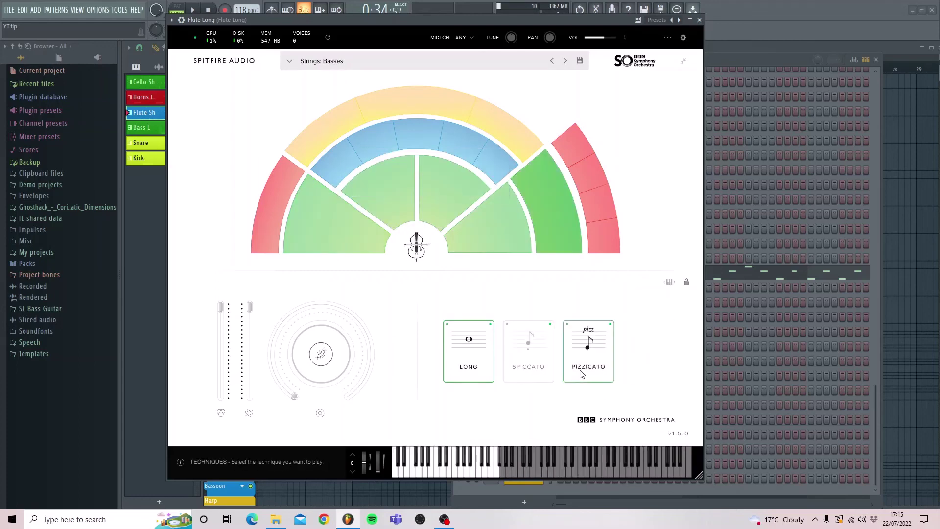
click(369, 150)
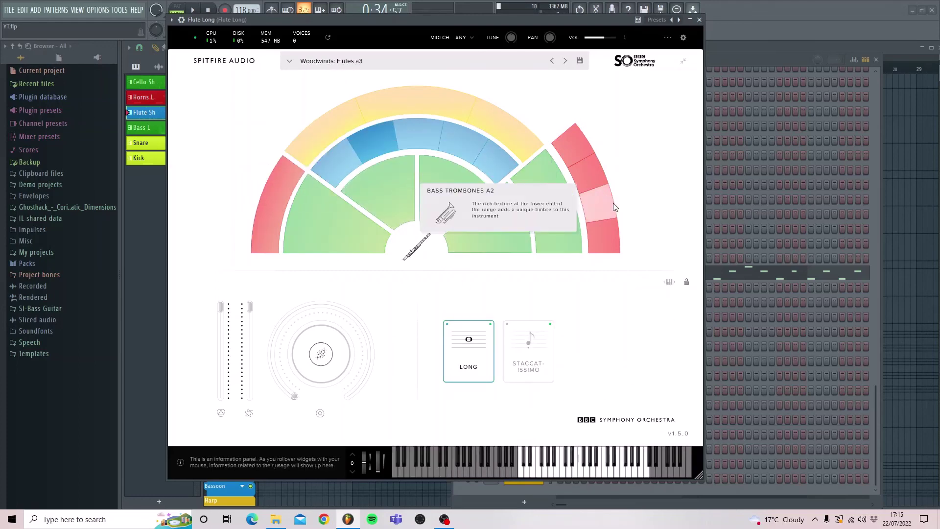
click(594, 196)
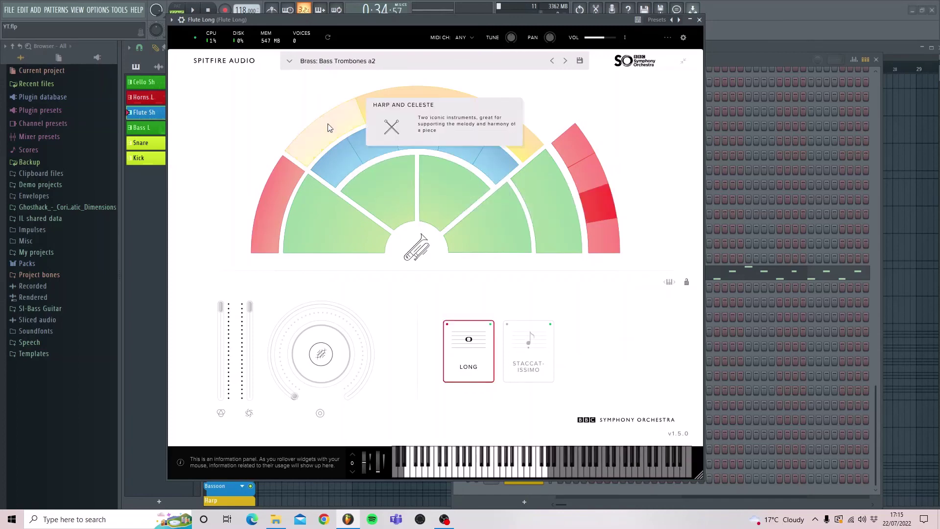
click(347, 128)
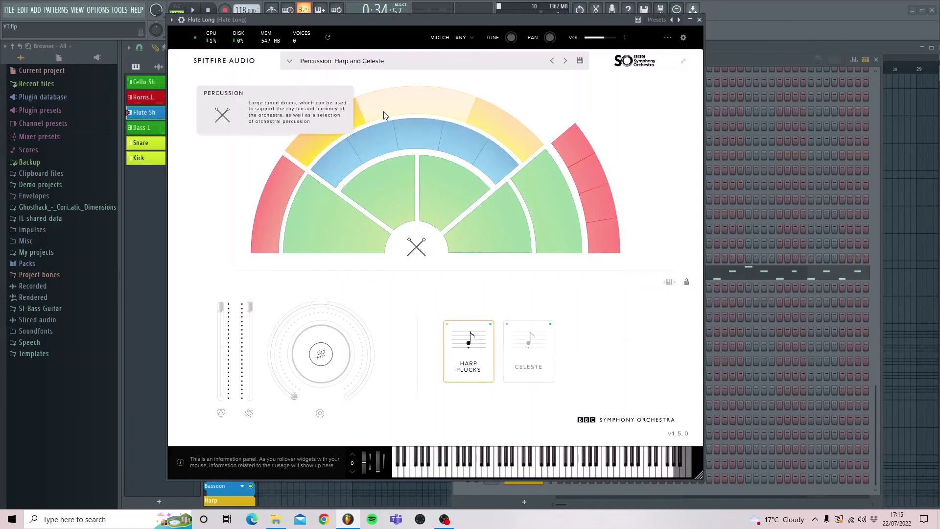
Load the Percussion instrument, try Untuned Percussion with test notes, select Timpani Hits, and close the instrument window.
click(385, 116)
click(507, 328)
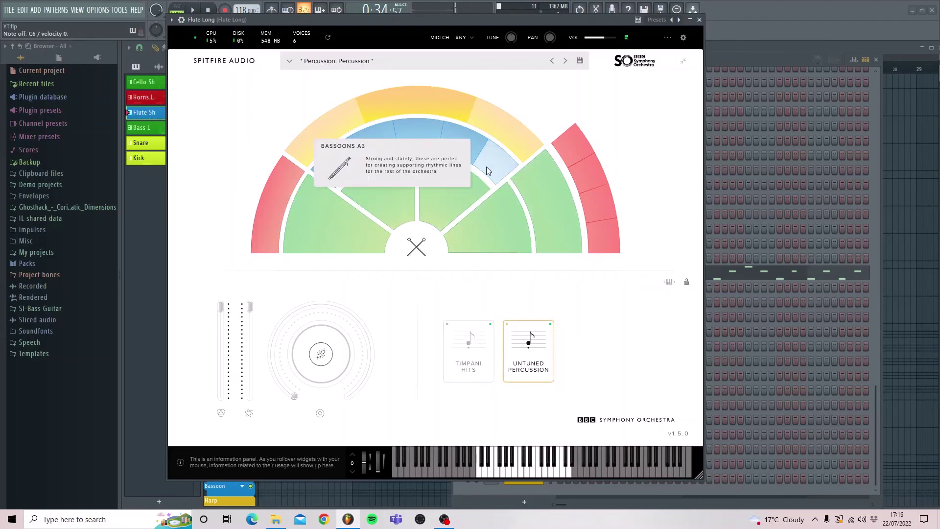
click(478, 356)
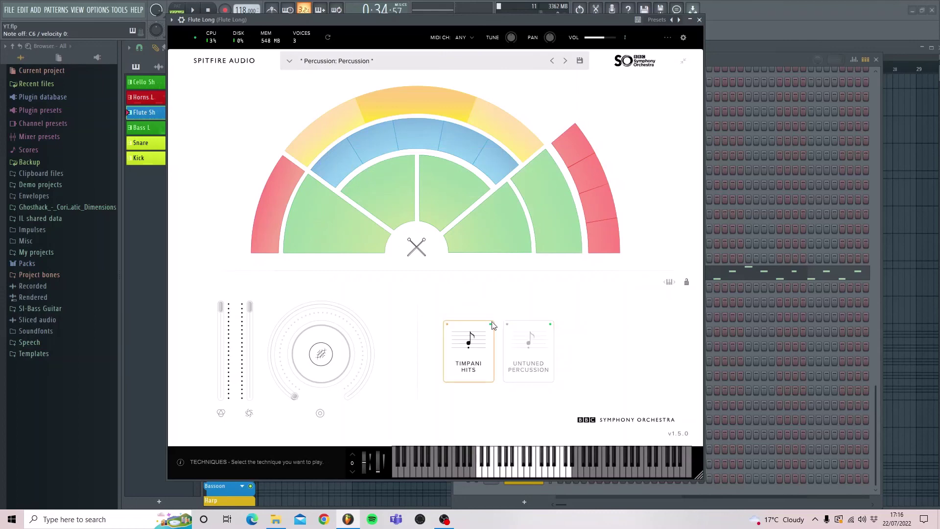
click(699, 20)
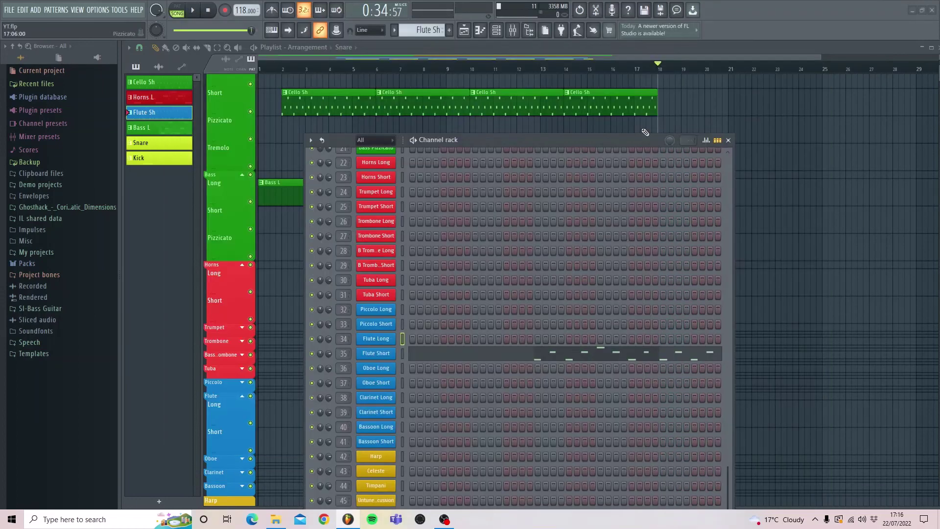